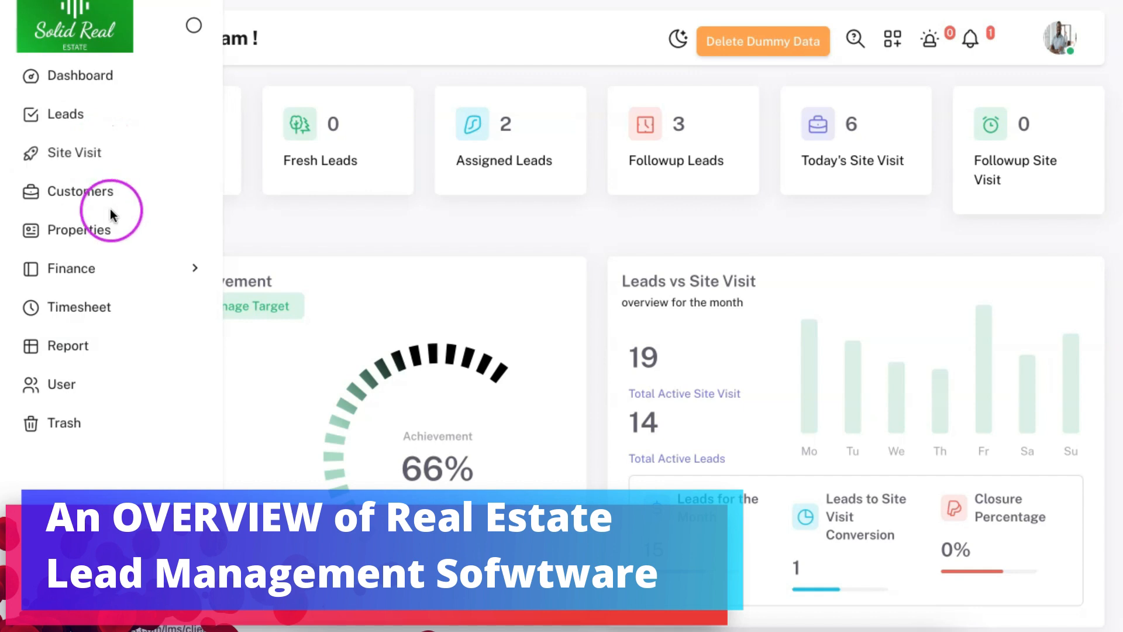
{"action": "left_click", "coordinate": [114, 267]}
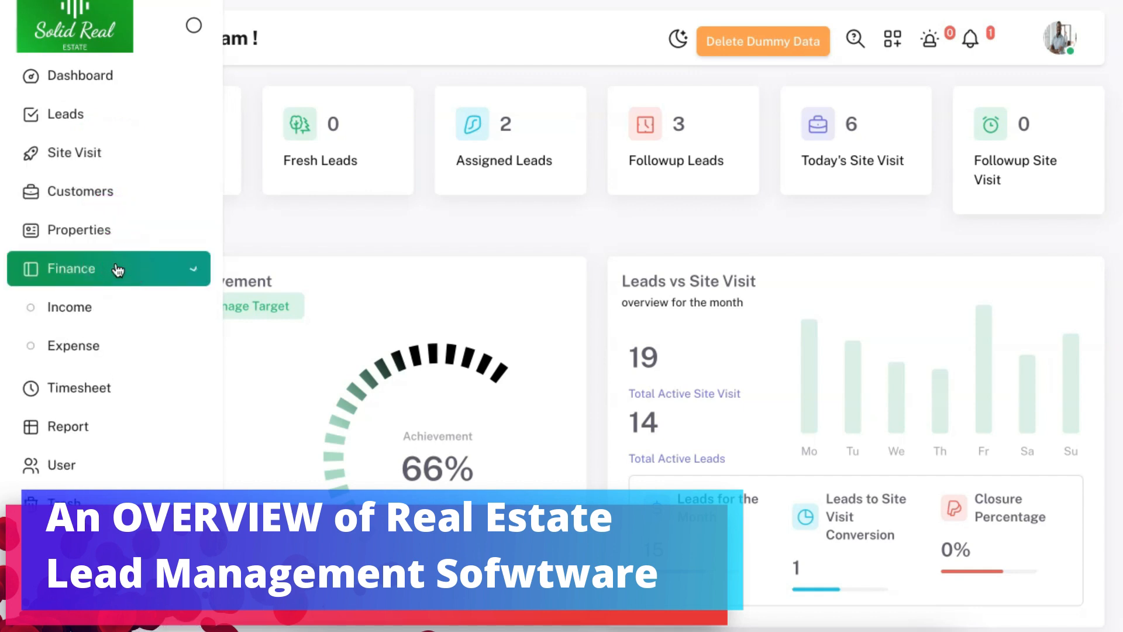
{"action": "left_click", "coordinate": [120, 310]}
{"action": "left_click", "coordinate": [120, 349]}
{"action": "left_click", "coordinate": [119, 392]}
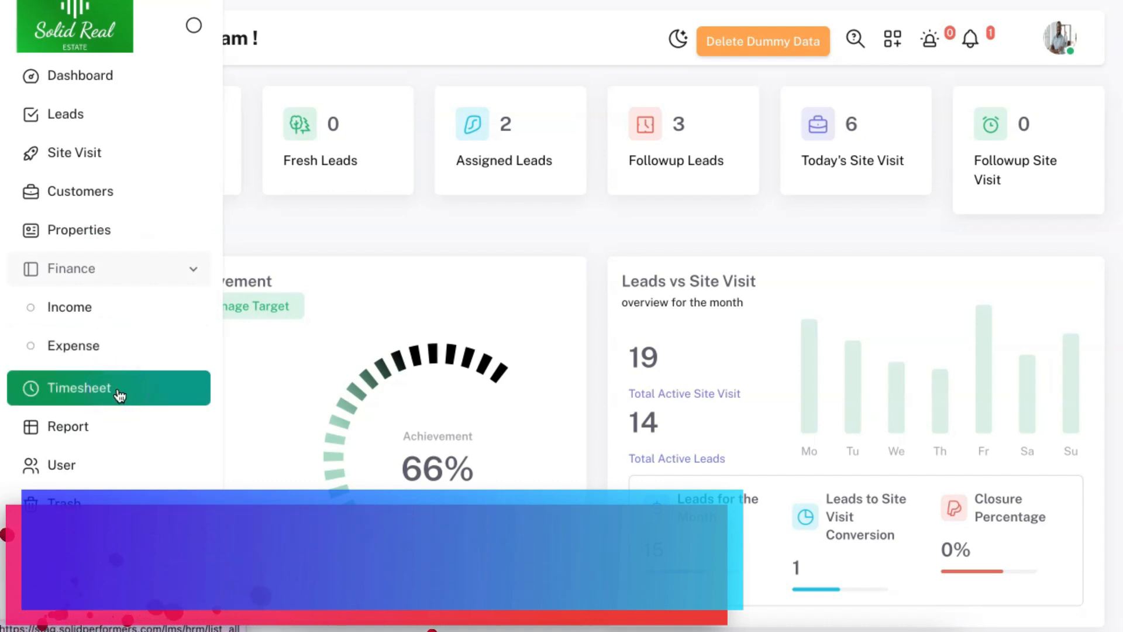
Review the sales dashboard from the lead and site visit counters down to the payment and deal pipeline charts.
{"action": "left_click", "coordinate": [87, 78]}
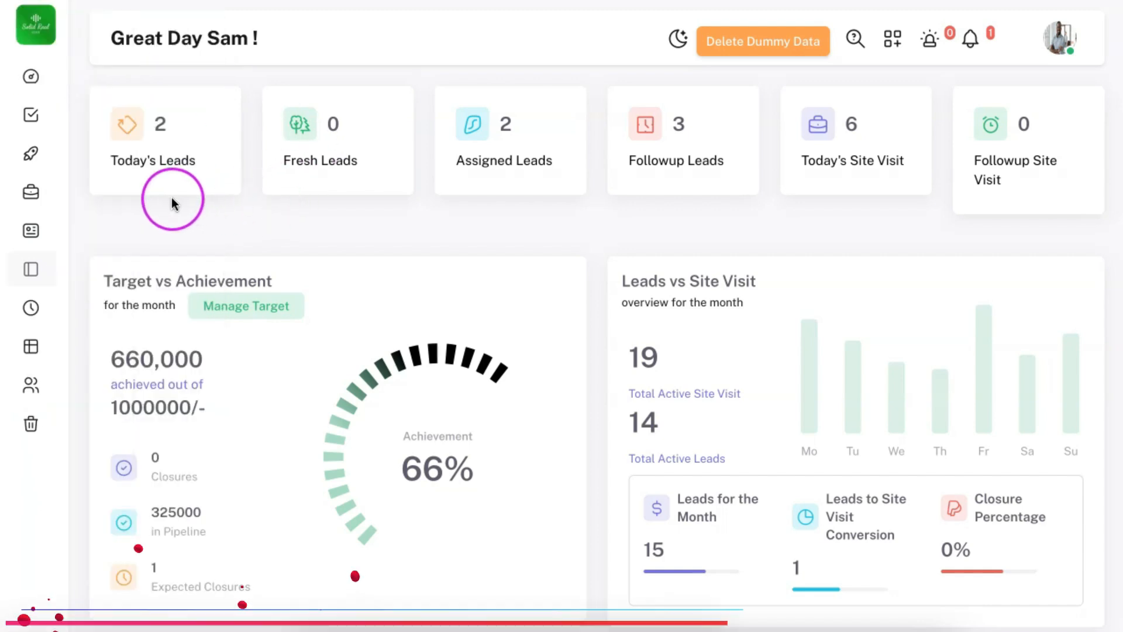
{"action": "scroll", "coordinate": [394, 222], "scroll_direction": "down", "scroll_amount": 2}
{"action": "scroll", "coordinate": [394, 217], "scroll_direction": "up", "scroll_amount": 2}
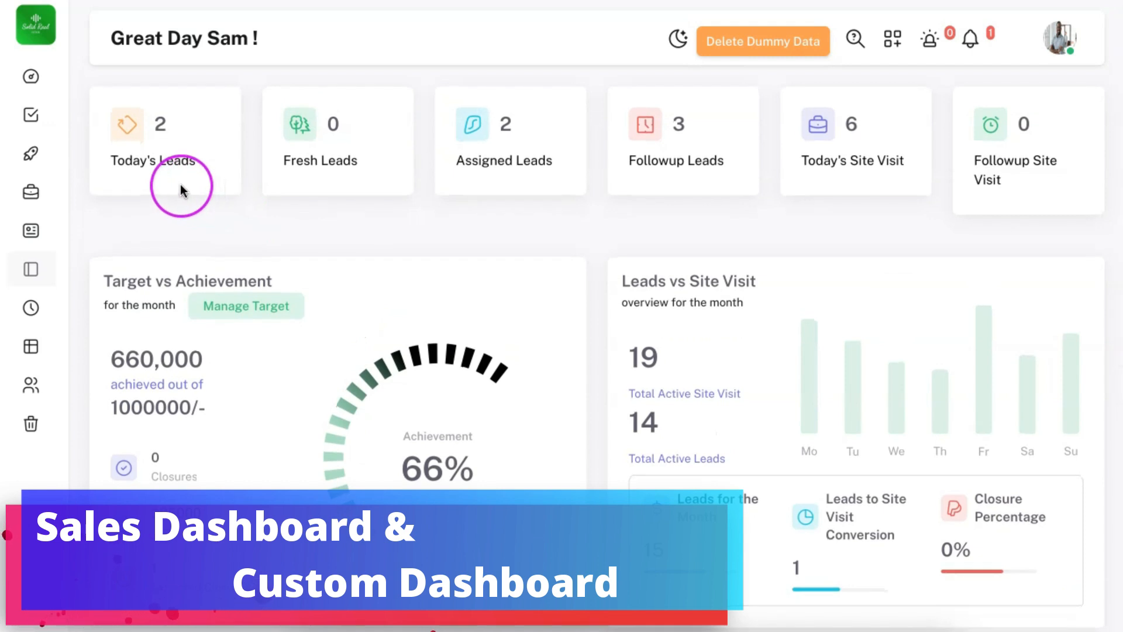
{"action": "scroll", "coordinate": [803, 181], "scroll_direction": "down", "scroll_amount": 1}
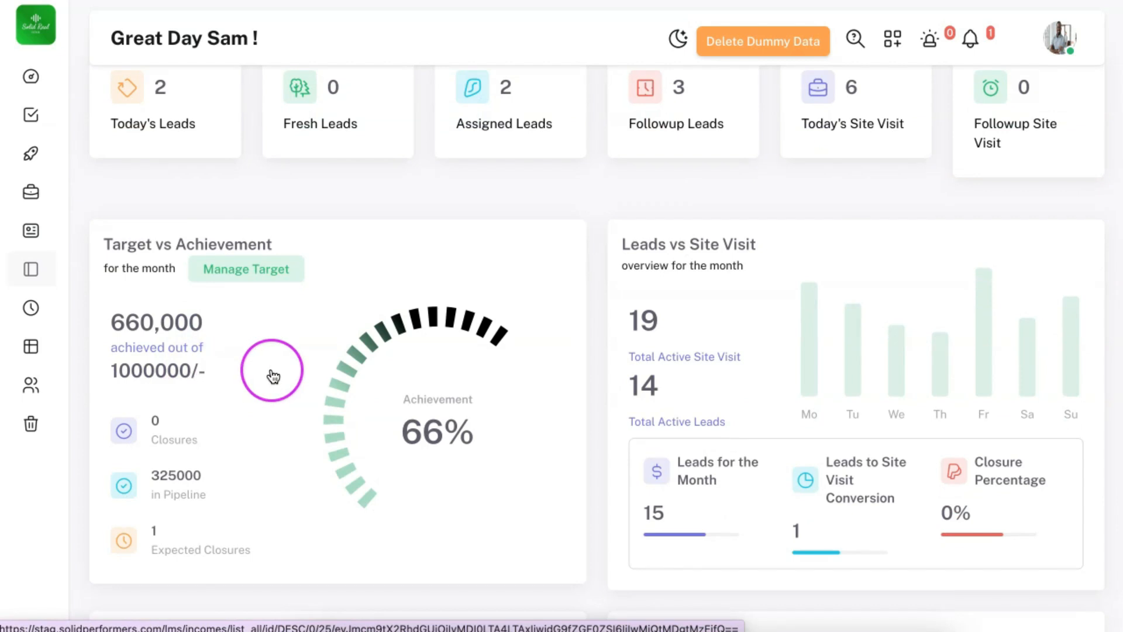
{"action": "scroll", "coordinate": [246, 339], "scroll_direction": "down", "scroll_amount": 6}
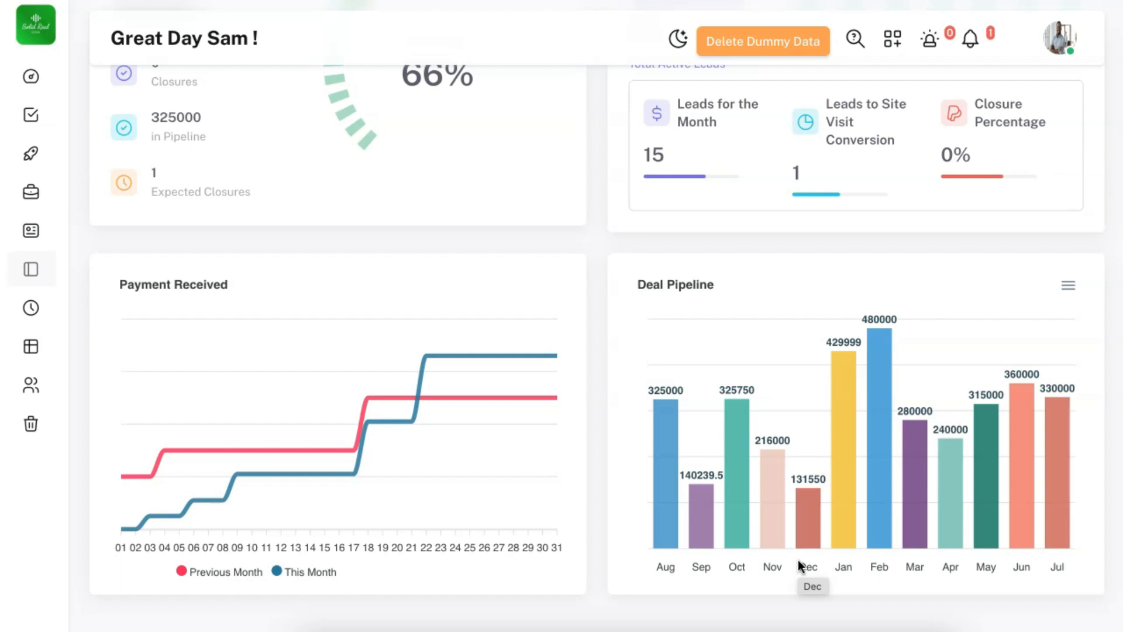
Go to the leads list and bring up the form for adding a new lead.
{"action": "left_click", "coordinate": [55, 115]}
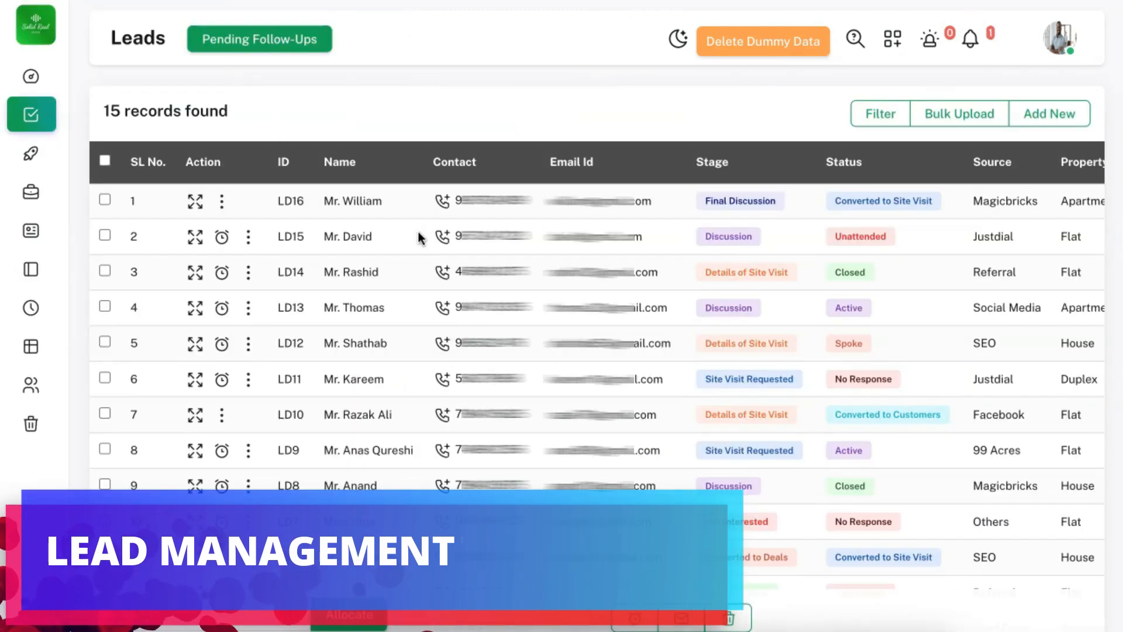
{"action": "left_click", "coordinate": [792, 199]}
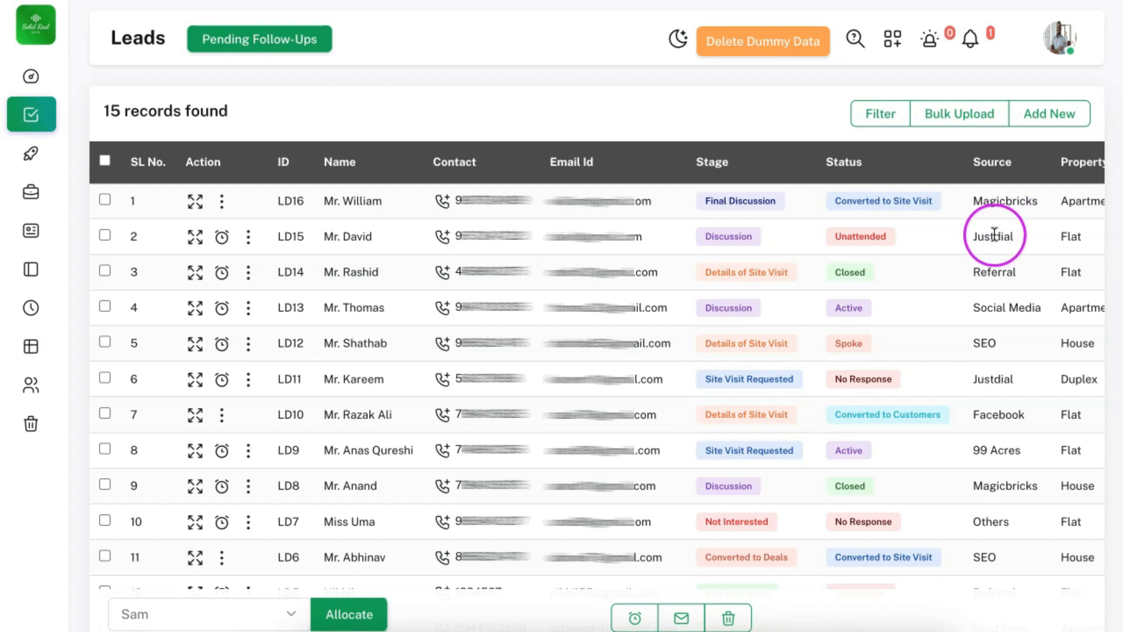
{"action": "left_click", "coordinate": [1059, 117]}
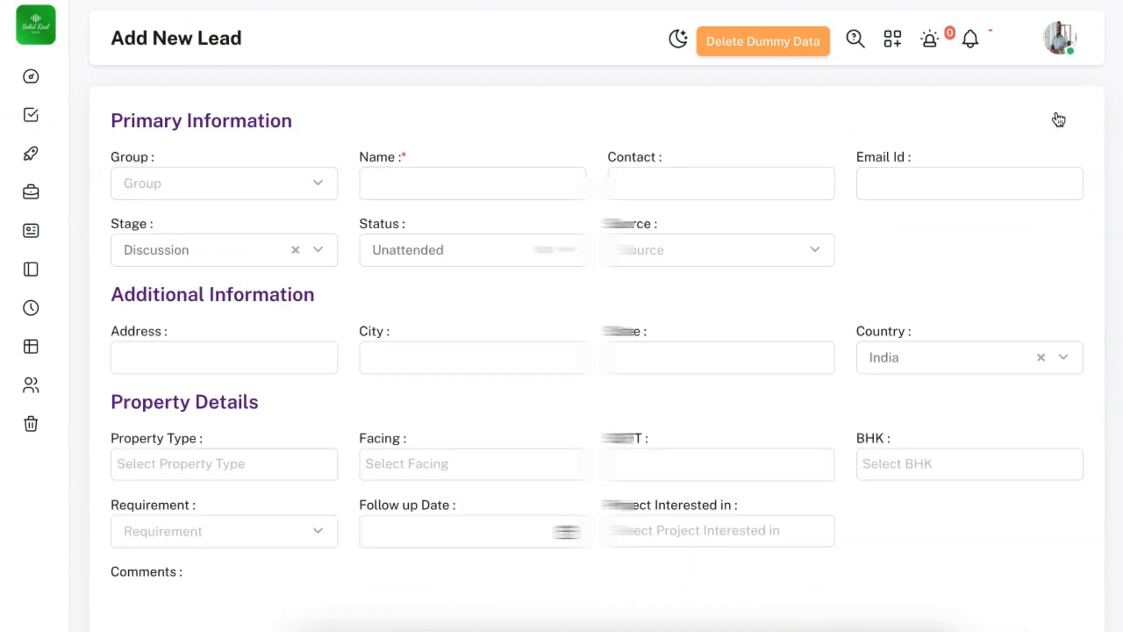
Examine the new lead form's primary information, additional information, property details and comments sections.
{"action": "left_click", "coordinate": [495, 127]}
{"action": "scroll", "coordinate": [279, 135], "scroll_direction": "down", "scroll_amount": 6}
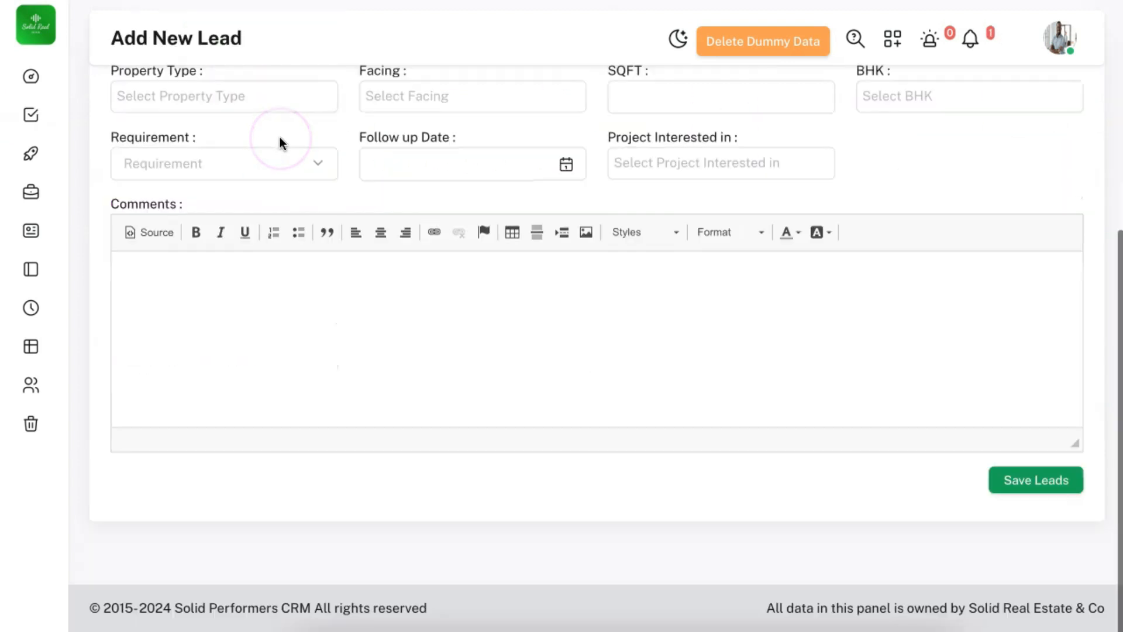
{"action": "scroll", "coordinate": [279, 136], "scroll_direction": "up", "scroll_amount": 6}
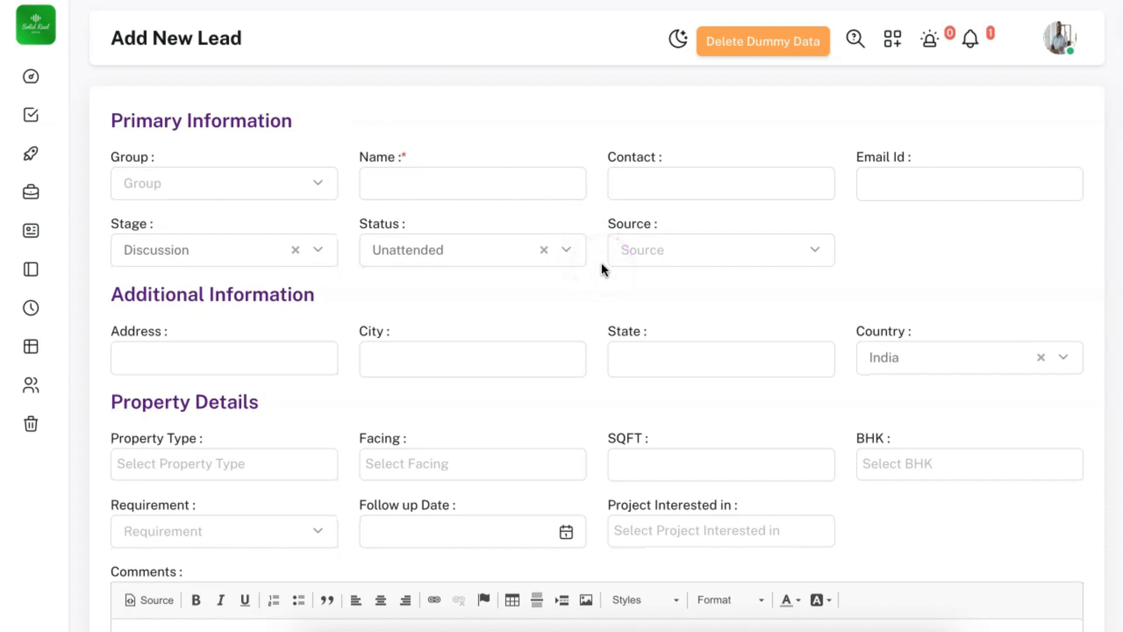
{"action": "left_click", "coordinate": [1067, 52]}
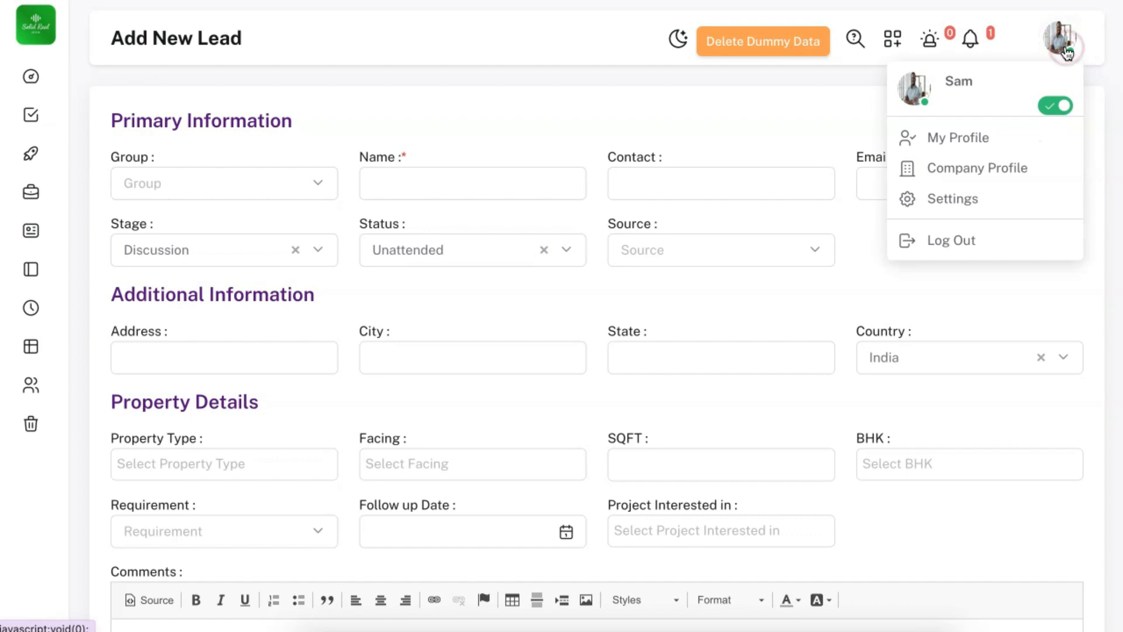
{"action": "left_click", "coordinate": [746, 117]}
{"action": "scroll", "coordinate": [641, 347], "scroll_direction": "down", "scroll_amount": 4}
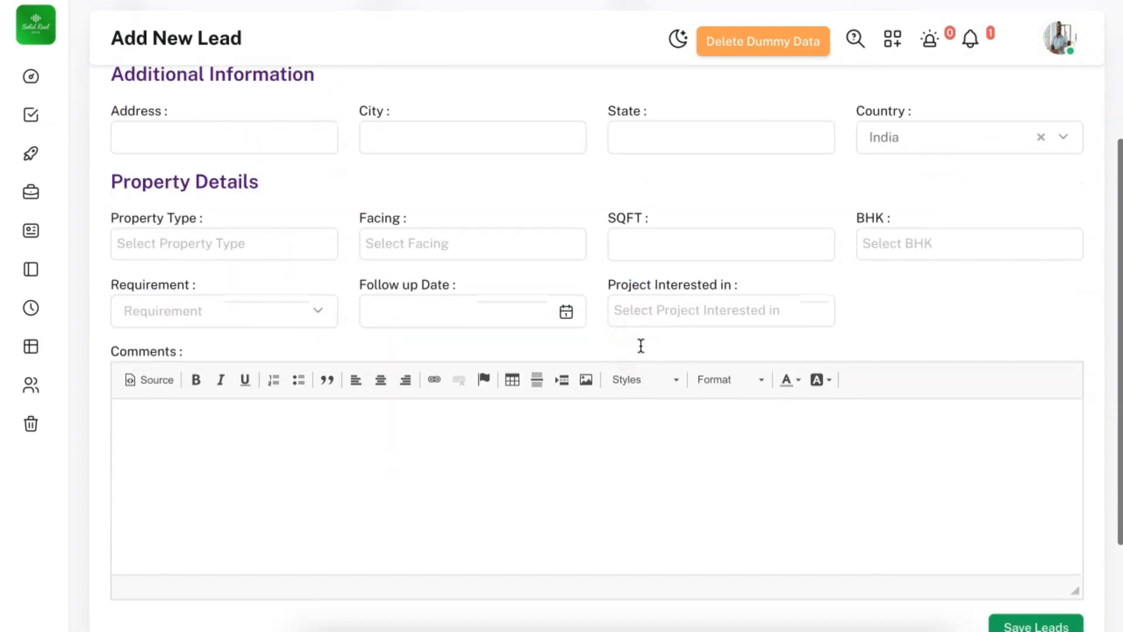
{"action": "scroll", "coordinate": [719, 349], "scroll_direction": "up", "scroll_amount": 2}
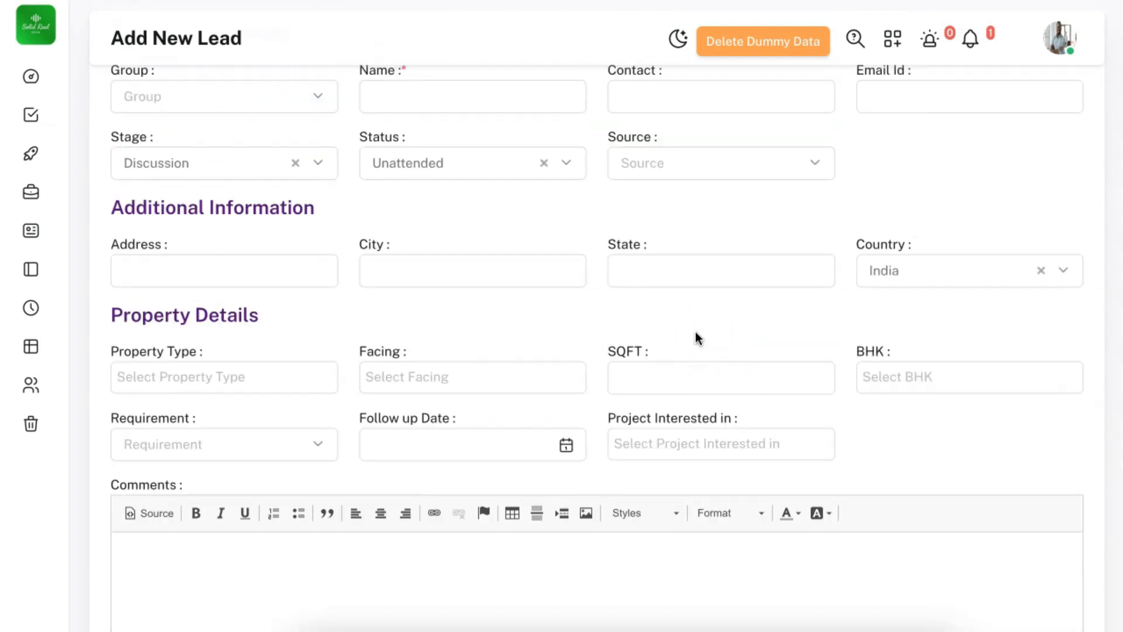
{"action": "scroll", "coordinate": [609, 308], "scroll_direction": "up", "scroll_amount": 2}
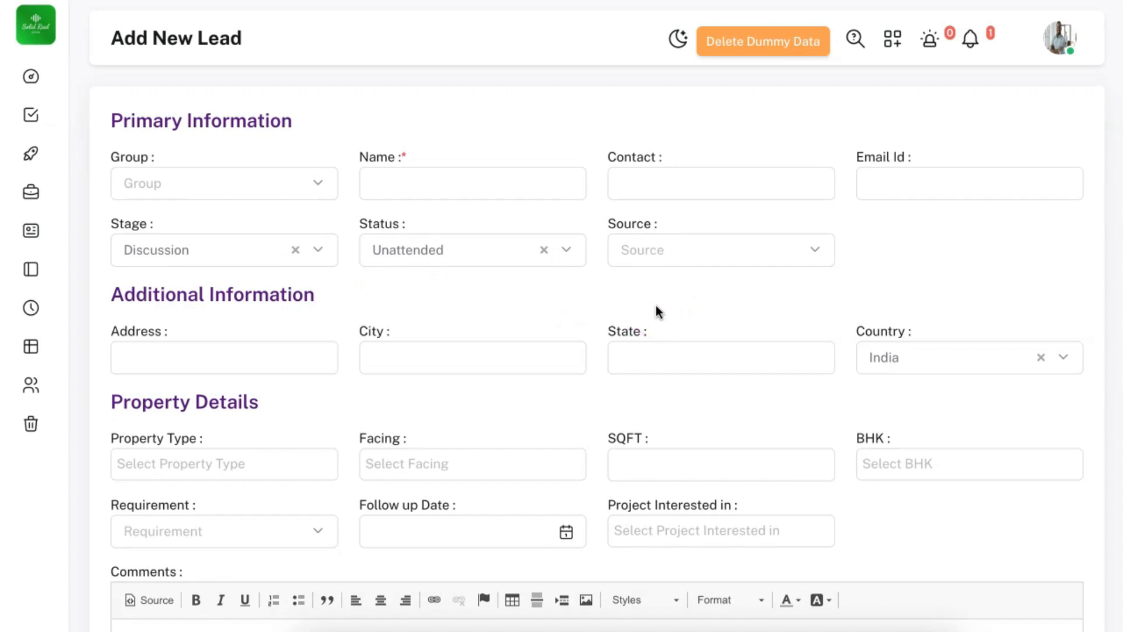
{"action": "scroll", "coordinate": [768, 296], "scroll_direction": "down", "scroll_amount": 5}
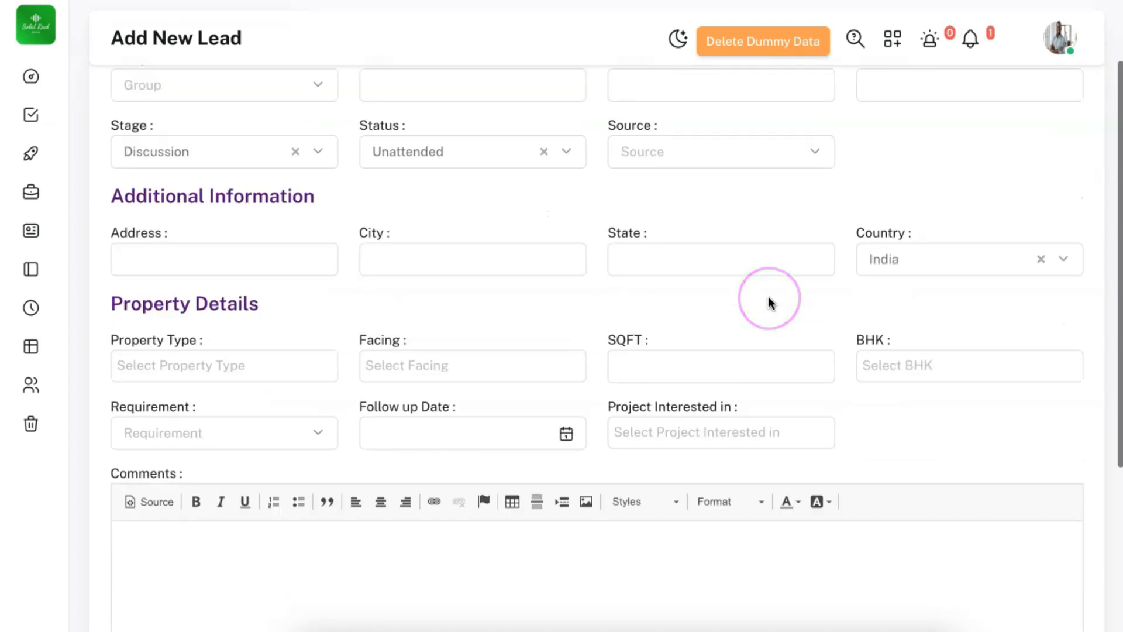
{"action": "scroll", "coordinate": [768, 299], "scroll_direction": "down", "scroll_amount": 1}
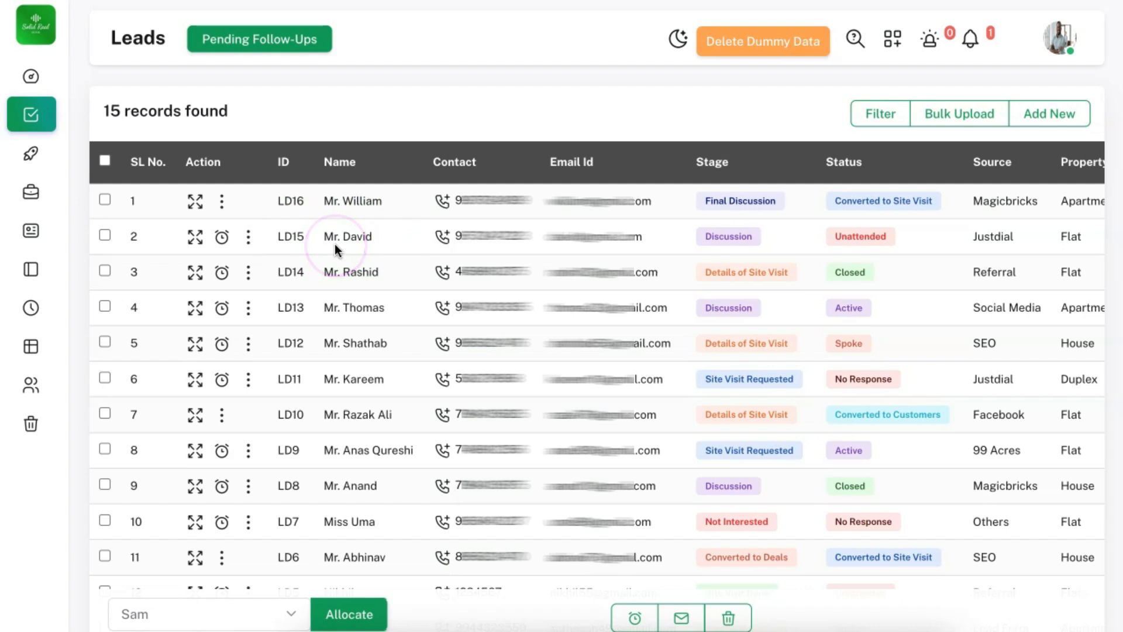
Start a follow-up update for the second lead in the leads list and set its stage to Site Visit Requested.
{"action": "left_click", "coordinate": [224, 239]}
{"action": "left_click", "coordinate": [776, 205]}
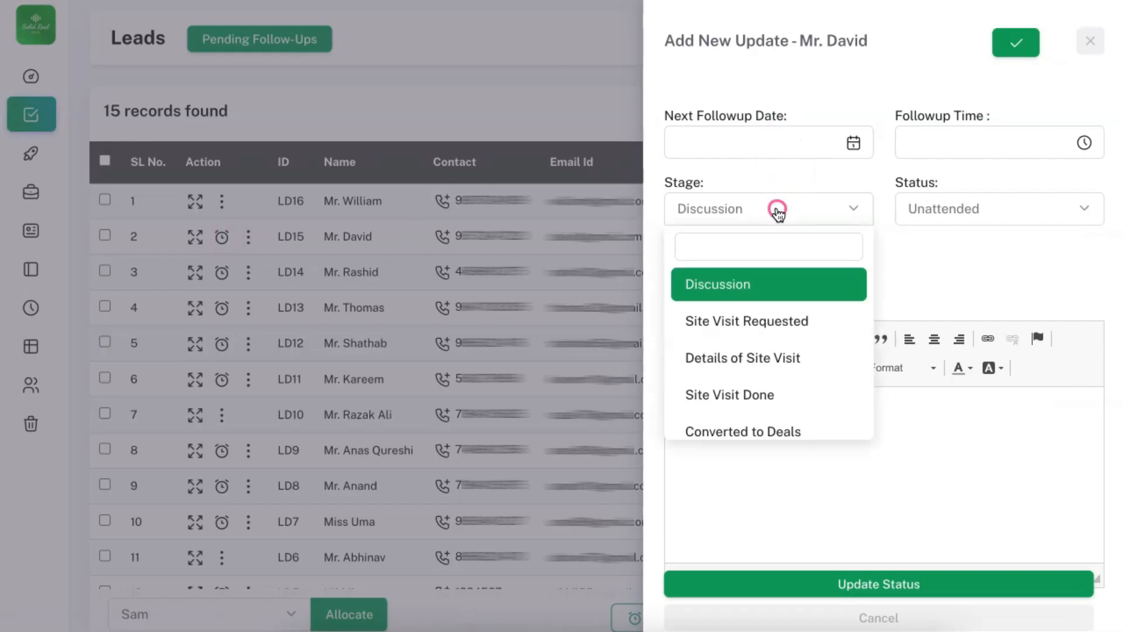
{"action": "left_click", "coordinate": [789, 321]}
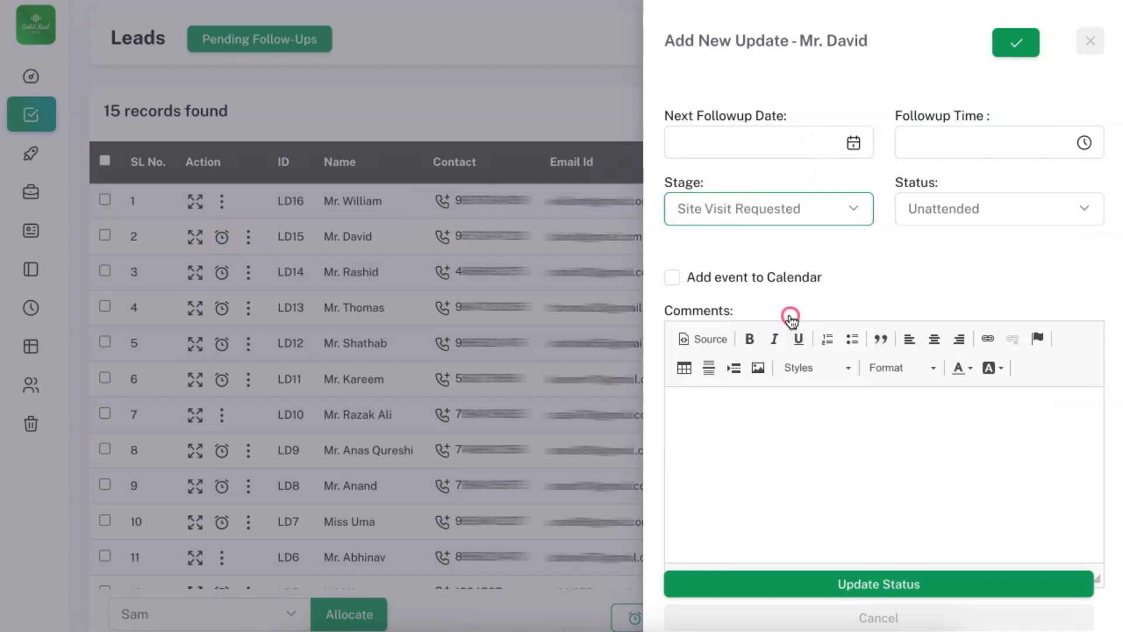
{"action": "left_click", "coordinate": [760, 218]}
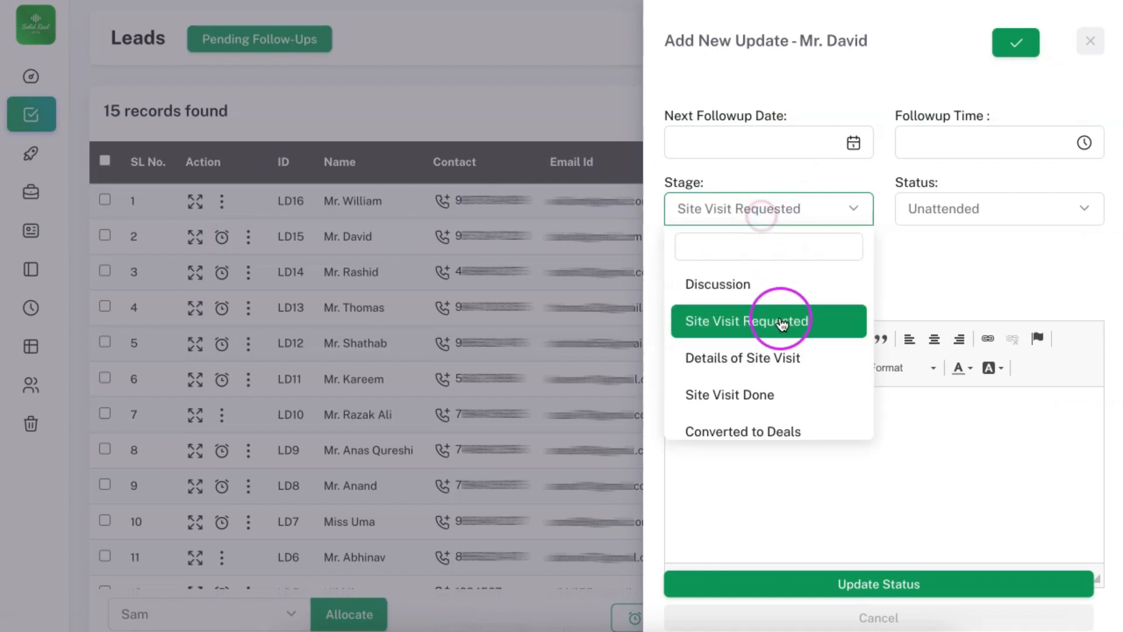
{"action": "scroll", "coordinate": [783, 339], "scroll_direction": "down", "scroll_amount": 1}
{"action": "scroll", "coordinate": [784, 342], "scroll_direction": "down", "scroll_amount": 2}
{"action": "scroll", "coordinate": [783, 342], "scroll_direction": "up", "scroll_amount": 3}
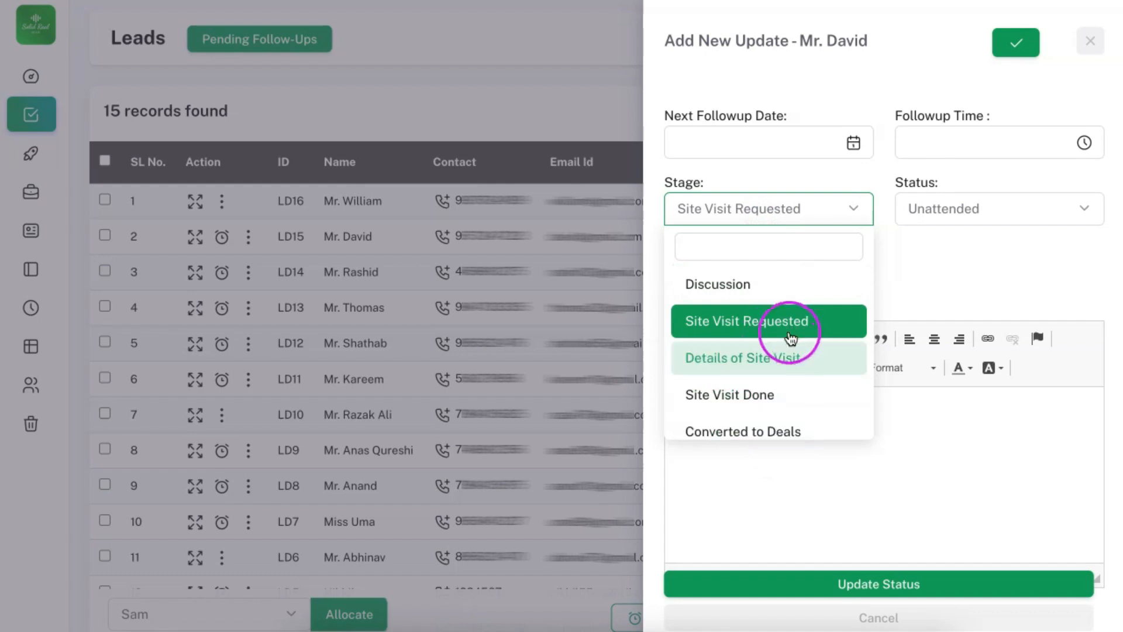
{"action": "left_click", "coordinate": [789, 326]}
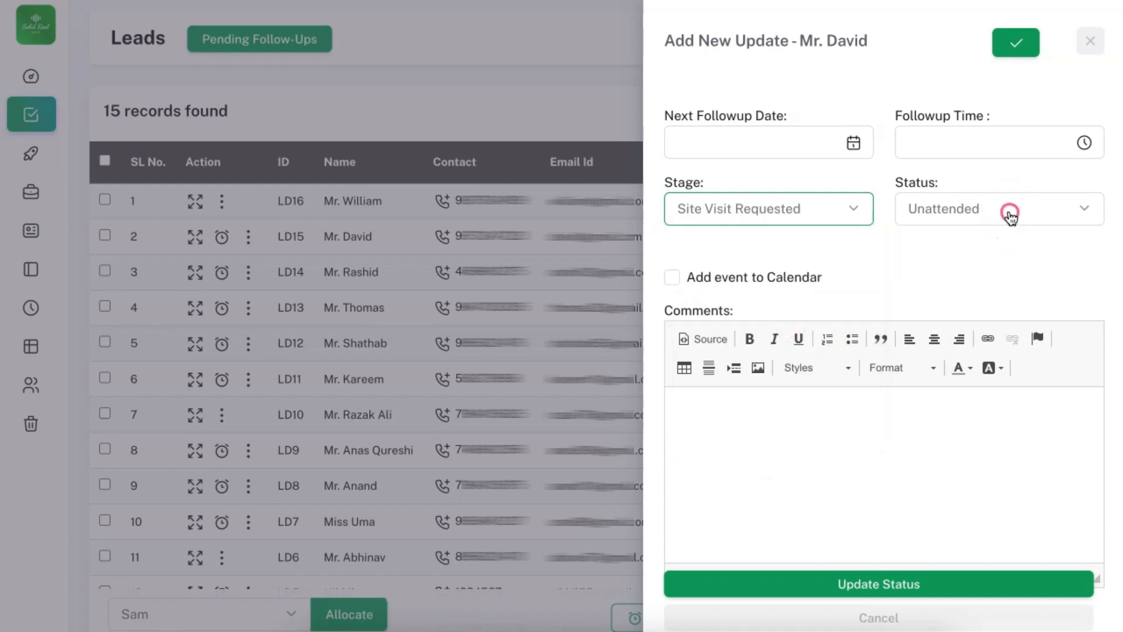
Set the follow-up update's status to Spoke and its next follow-up date to 25-08-2024.
{"action": "left_click", "coordinate": [1008, 216]}
{"action": "scroll", "coordinate": [1016, 349], "scroll_direction": "down", "scroll_amount": 2}
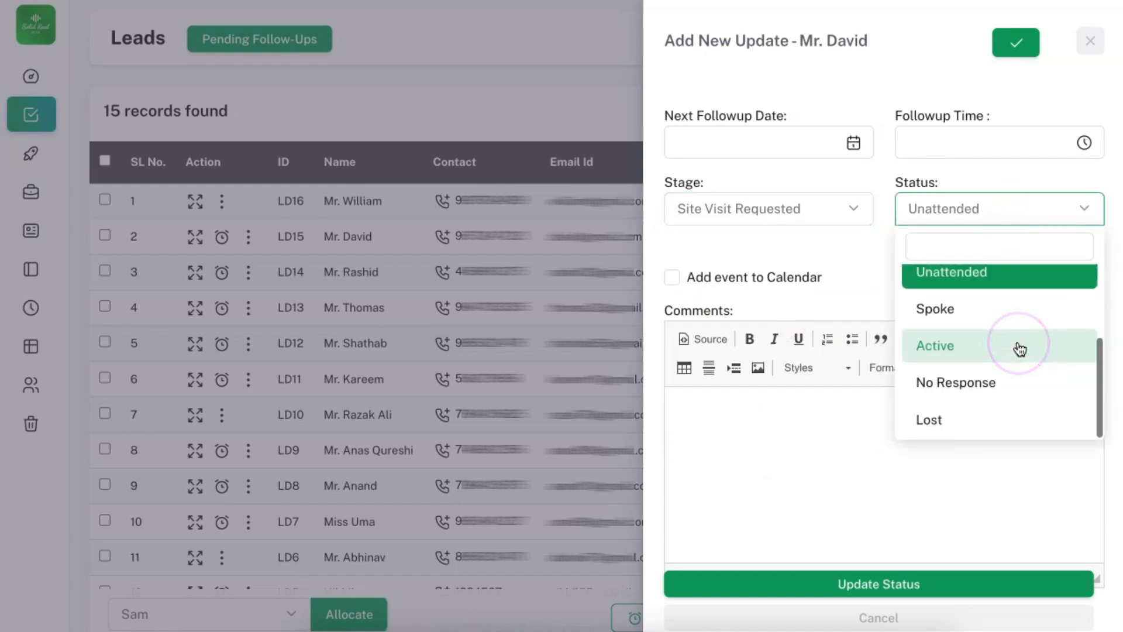
{"action": "scroll", "coordinate": [1015, 351], "scroll_direction": "up", "scroll_amount": 2}
{"action": "scroll", "coordinate": [1016, 351], "scroll_direction": "down", "scroll_amount": 2}
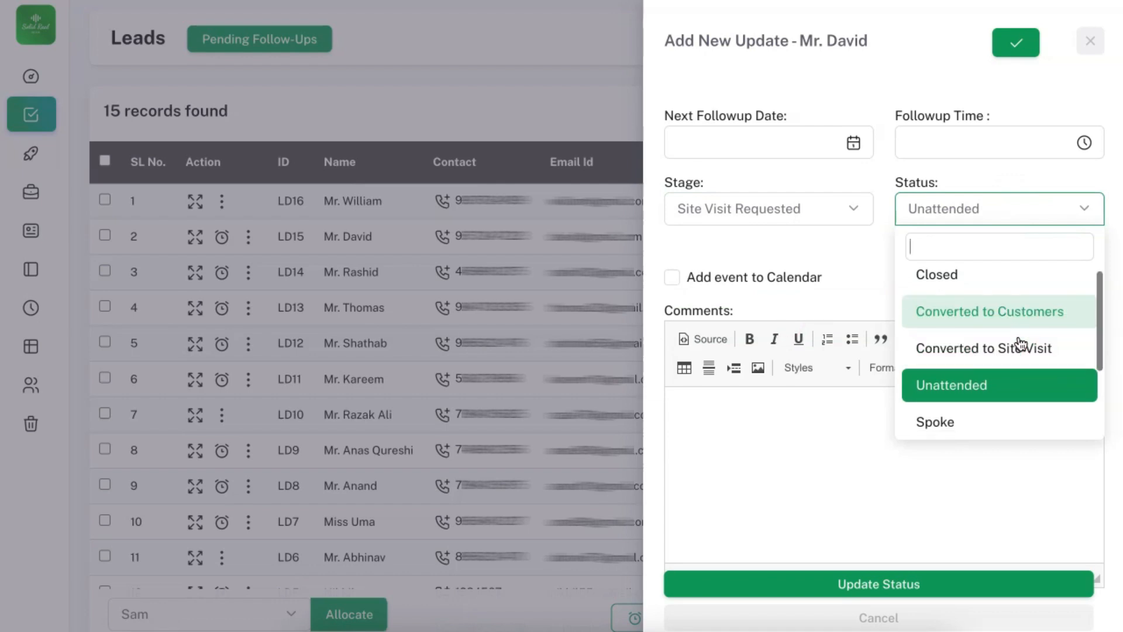
{"action": "left_click", "coordinate": [985, 314]}
{"action": "left_click", "coordinate": [986, 314]}
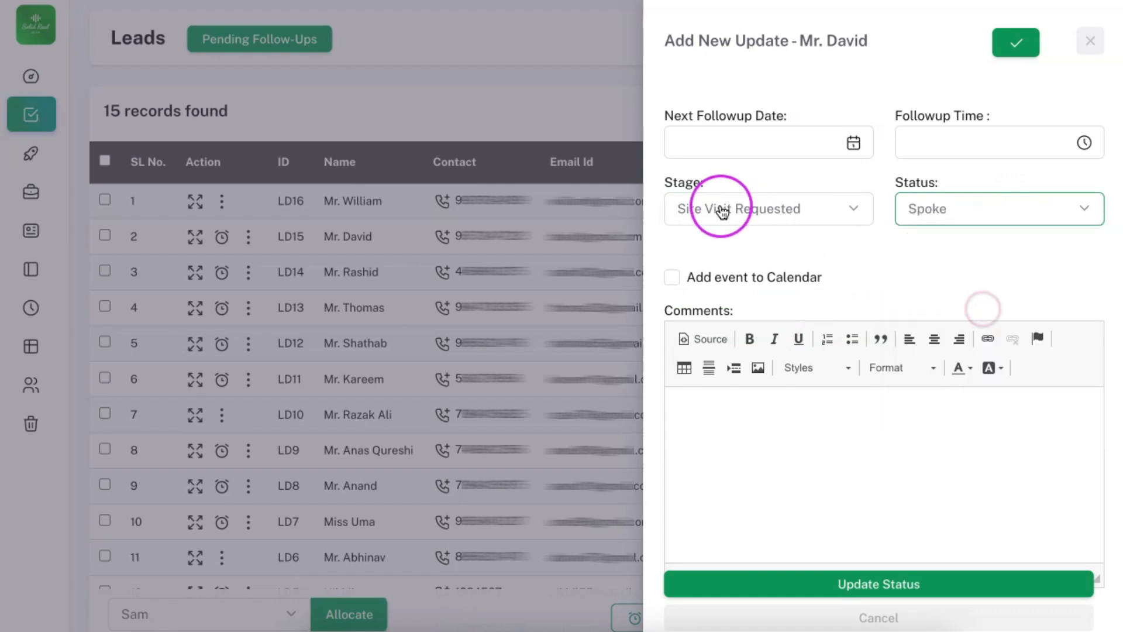
{"action": "left_click", "coordinate": [770, 145]}
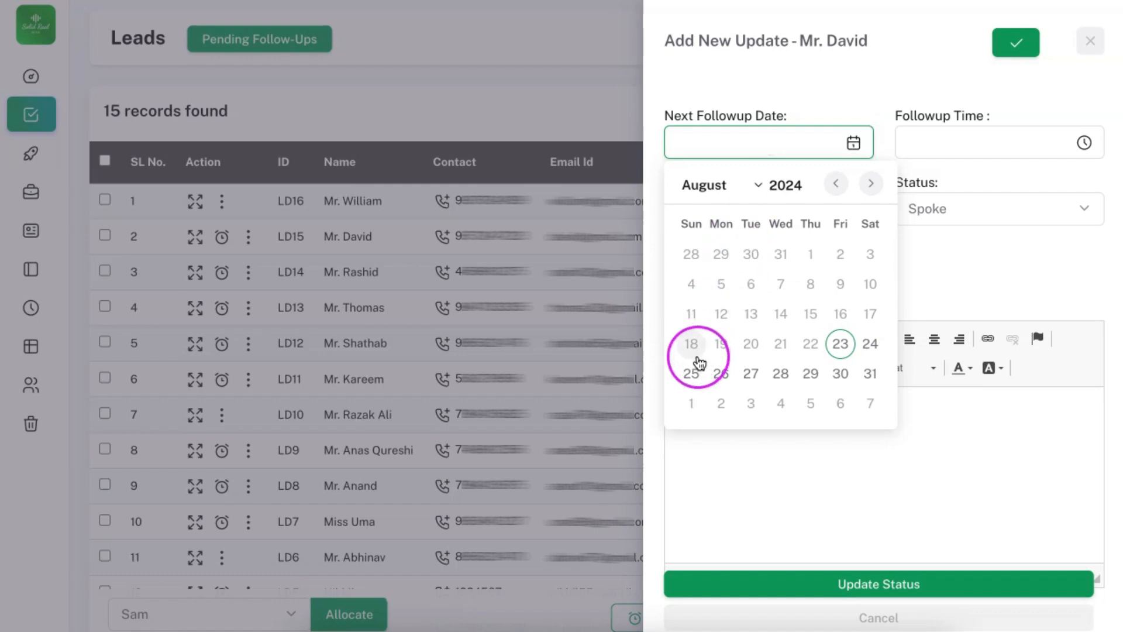
{"action": "left_click", "coordinate": [693, 377]}
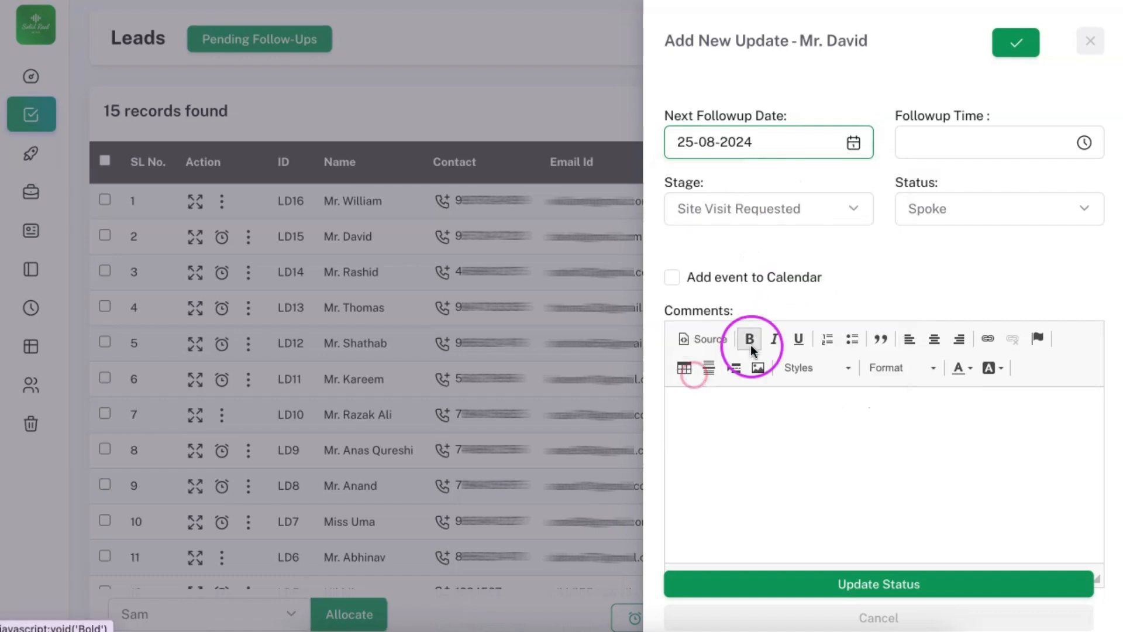
Add the comment "He want to visit ABC property" to the follow-up and save the status update.
{"action": "left_click", "coordinate": [856, 449]}
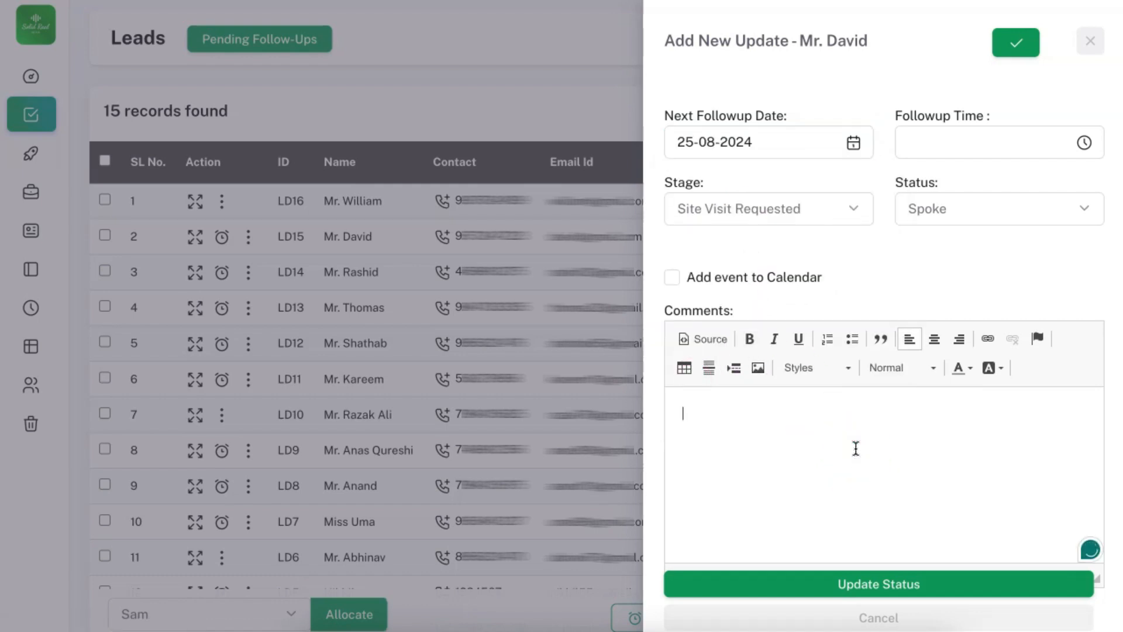
{"action": "type", "text": "He want to visit ABC property"}
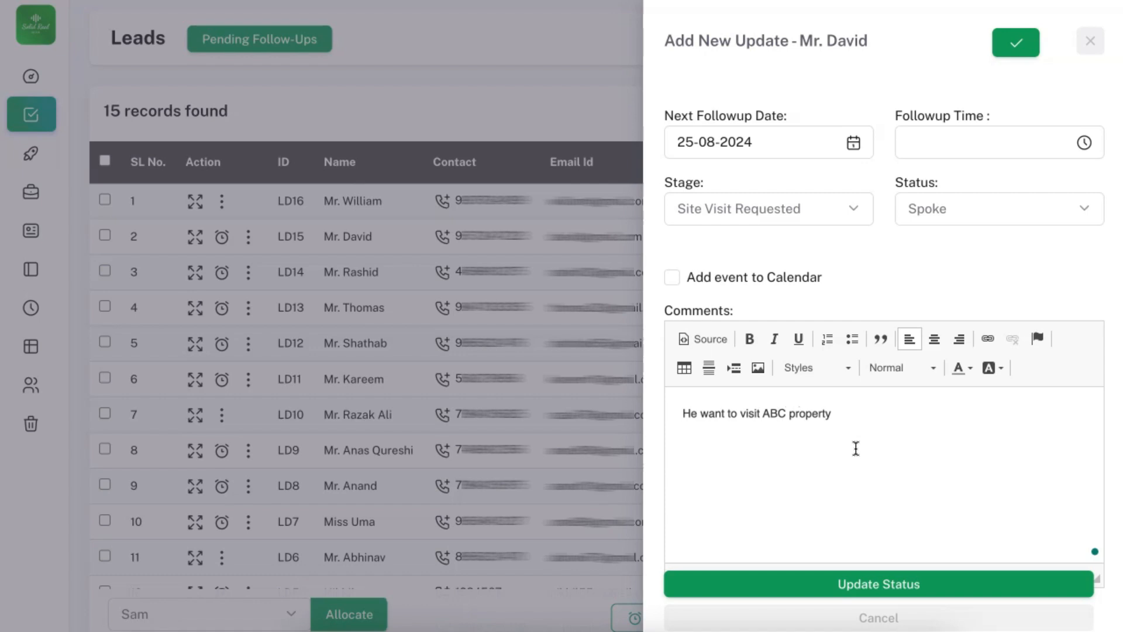
{"action": "left_click", "coordinate": [927, 570]}
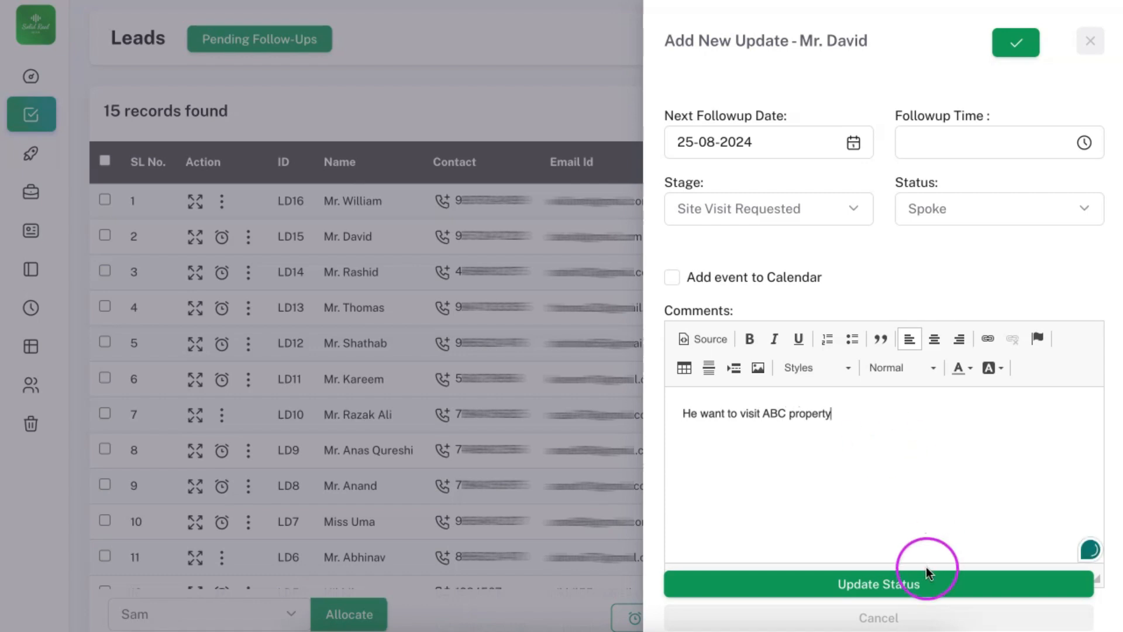
{"action": "left_click", "coordinate": [893, 514]}
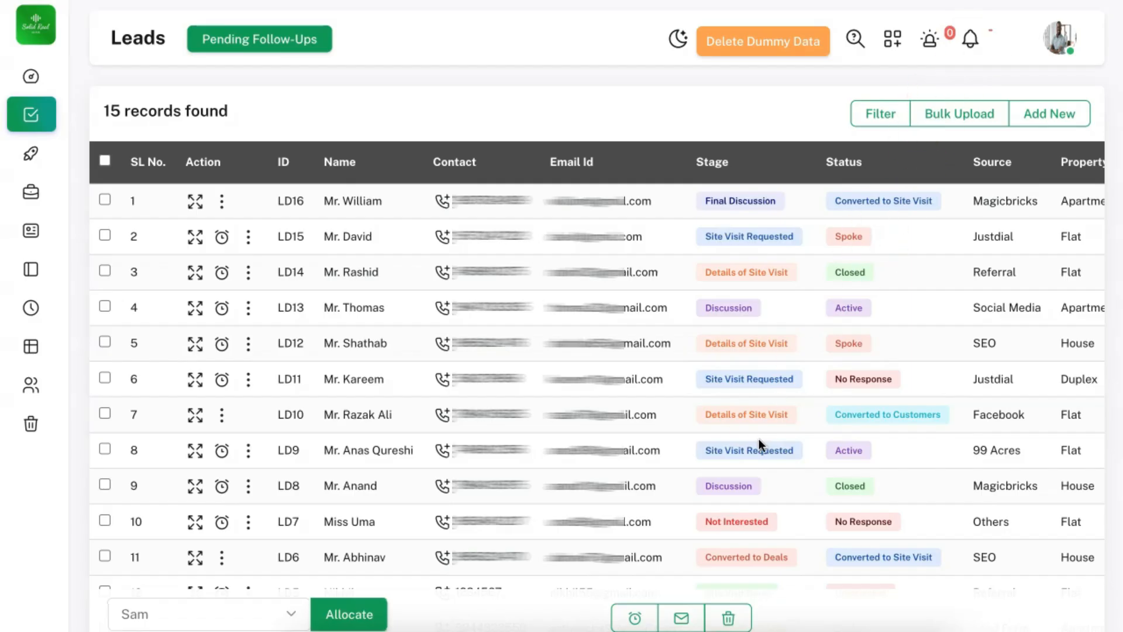
Check the pending notifications from the leads page.
{"action": "left_click", "coordinate": [971, 47]}
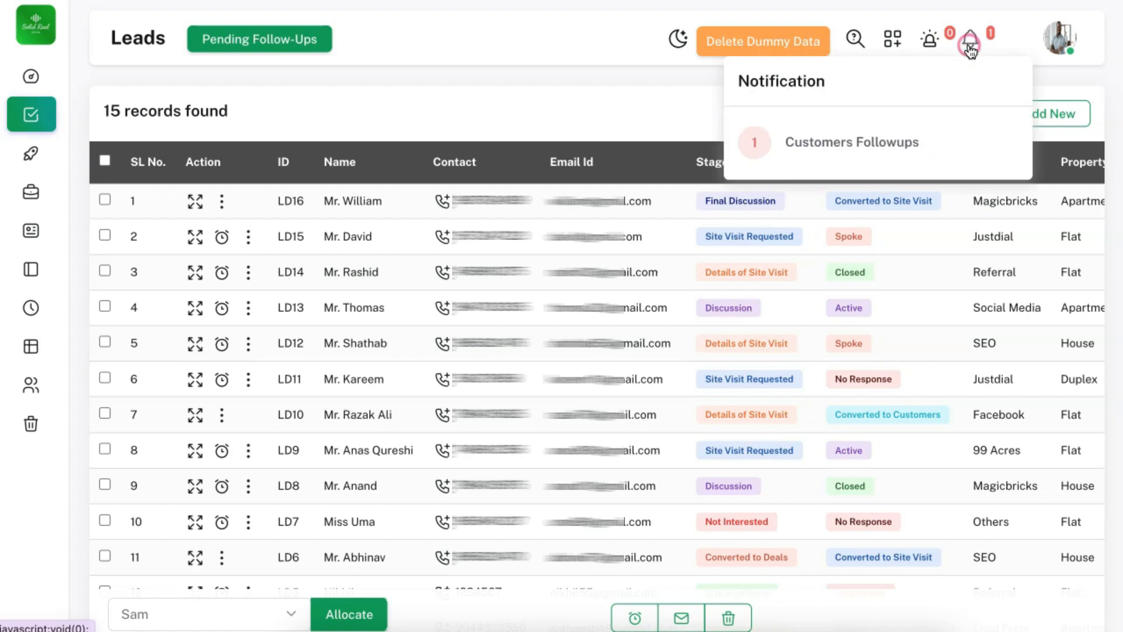
{"action": "left_click", "coordinate": [579, 114]}
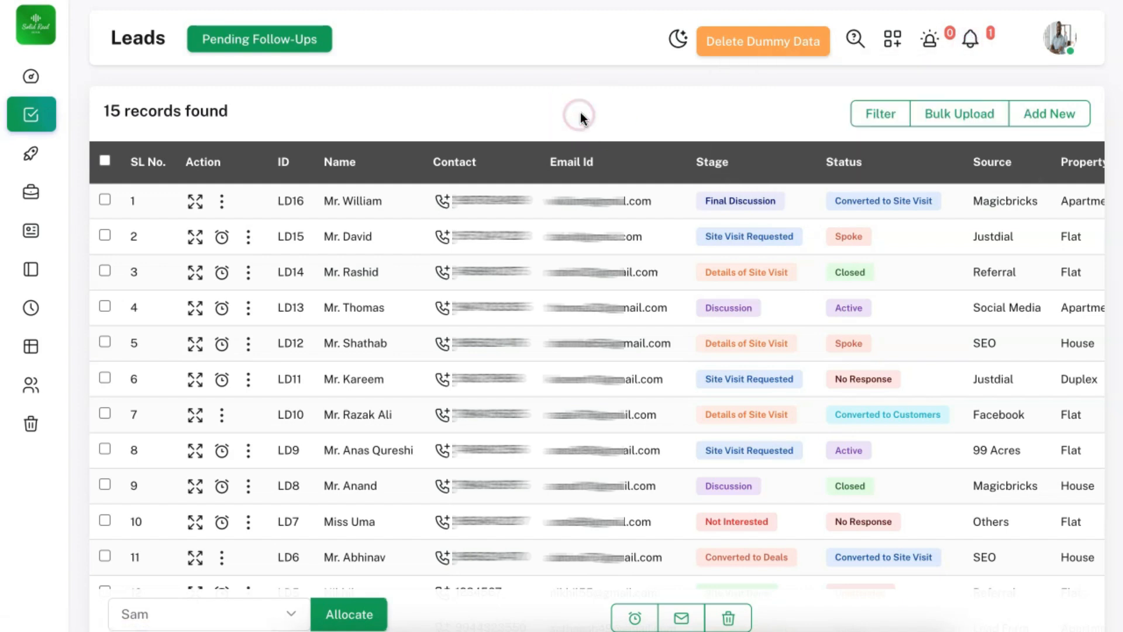
View the second lead's record and read the comment in its follow-up history.
{"action": "left_click", "coordinate": [196, 237]}
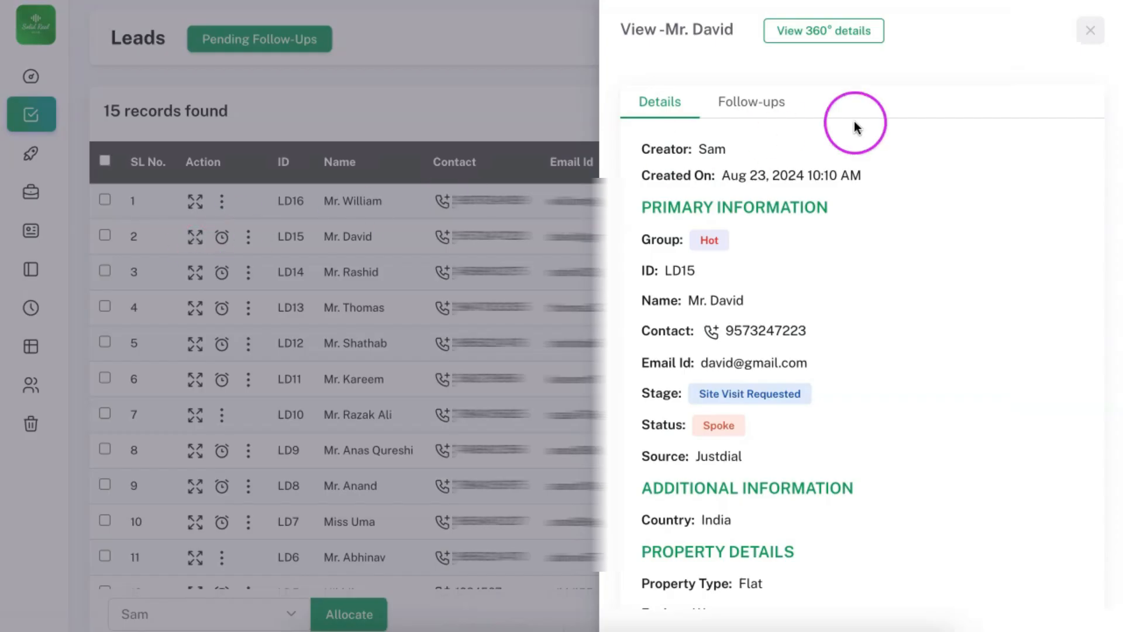
{"action": "left_click", "coordinate": [756, 104]}
{"action": "left_click_drag", "start_coordinate": [674, 176], "coordinate": [848, 181]}
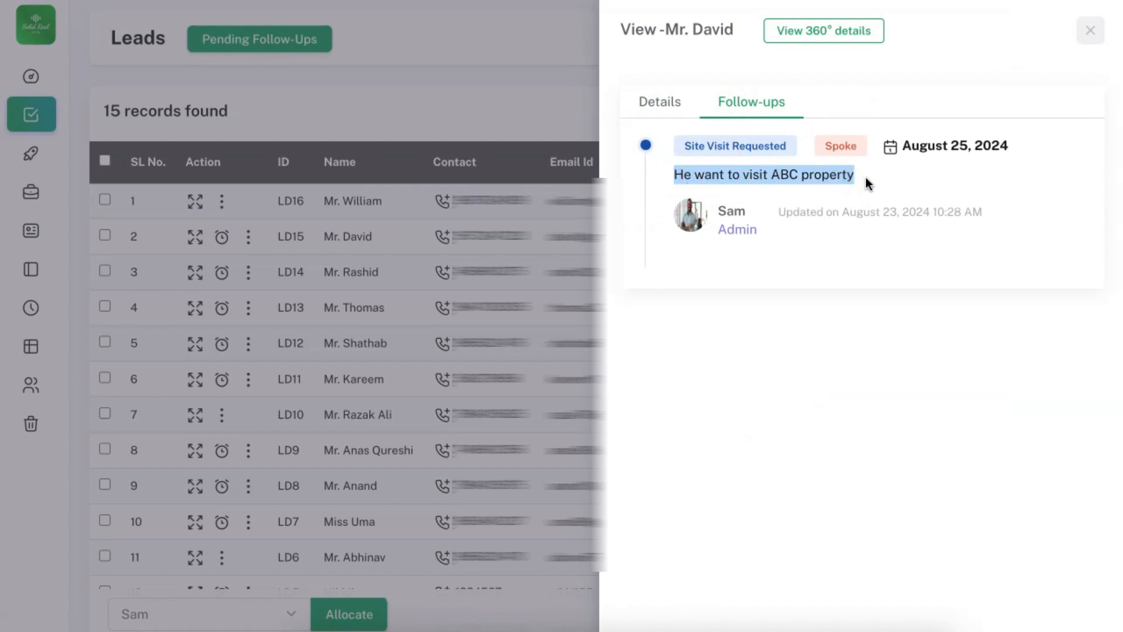
Open the lead's 360° details and review its notes, uploads, history, logs and stage progress.
{"action": "left_click", "coordinate": [866, 177]}
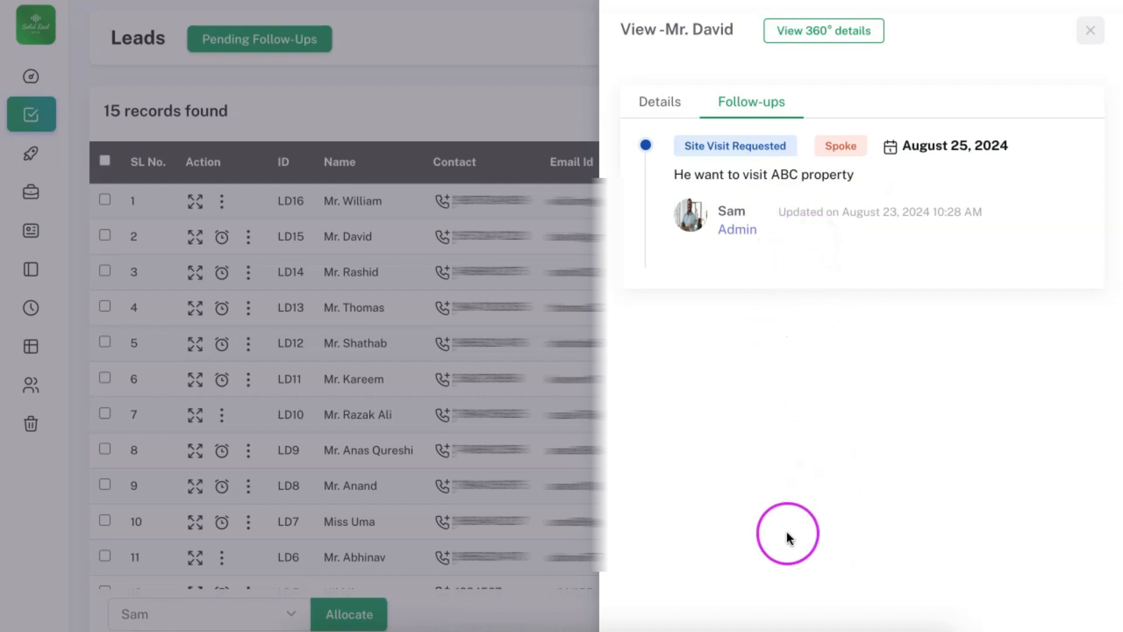
{"action": "left_click", "coordinate": [923, 238]}
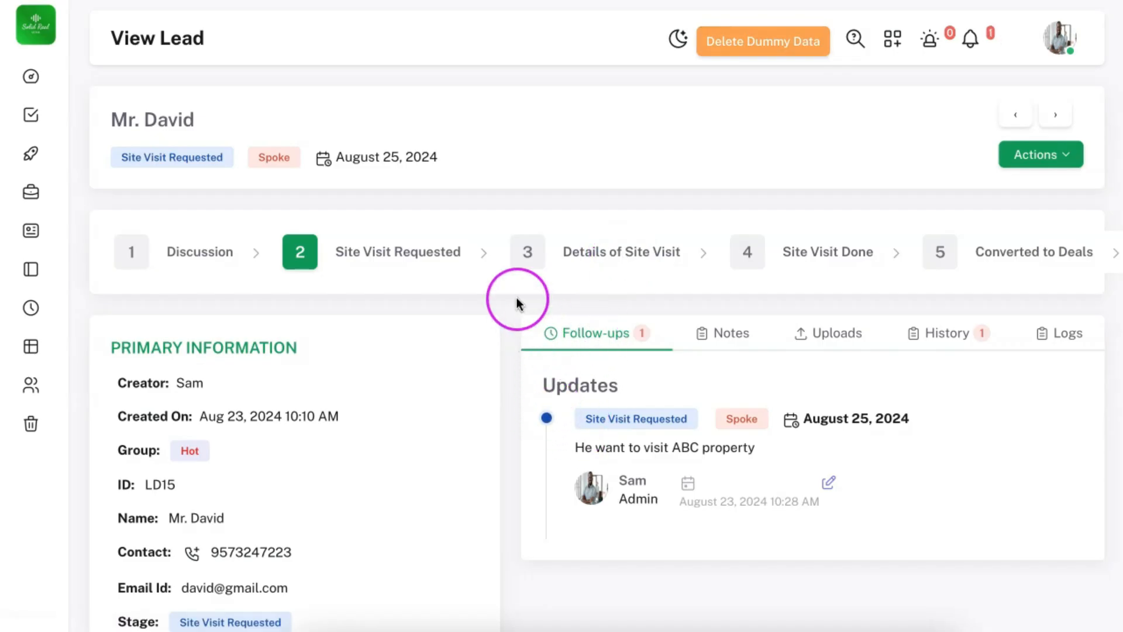
{"action": "left_click", "coordinate": [731, 339]}
{"action": "left_click", "coordinate": [829, 343]}
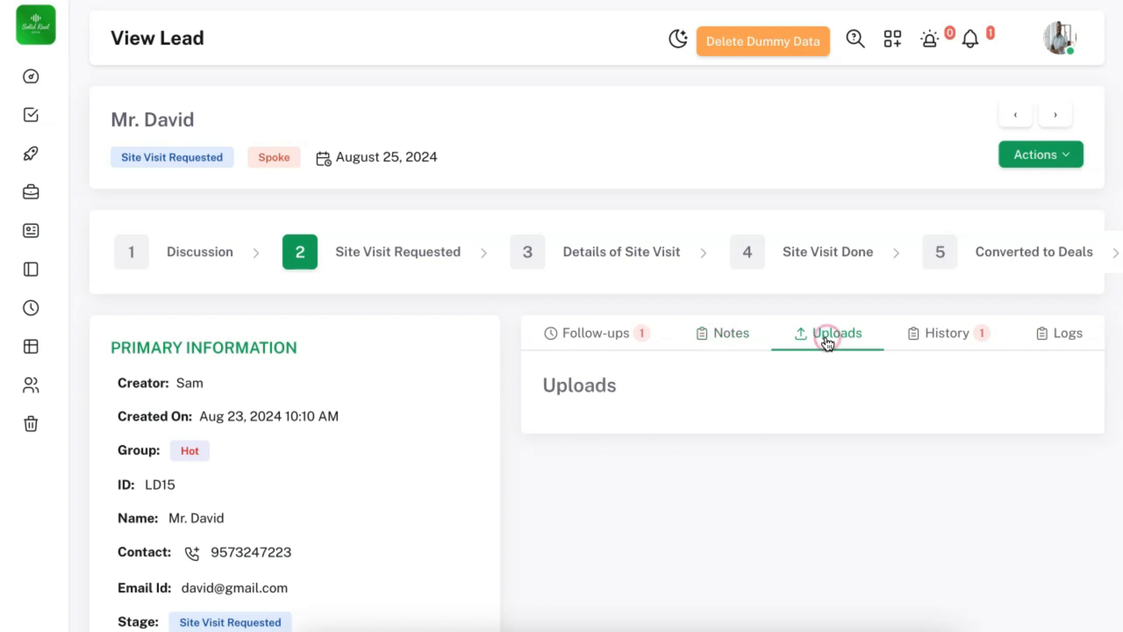
{"action": "left_click", "coordinate": [856, 343]}
{"action": "left_click", "coordinate": [948, 340]}
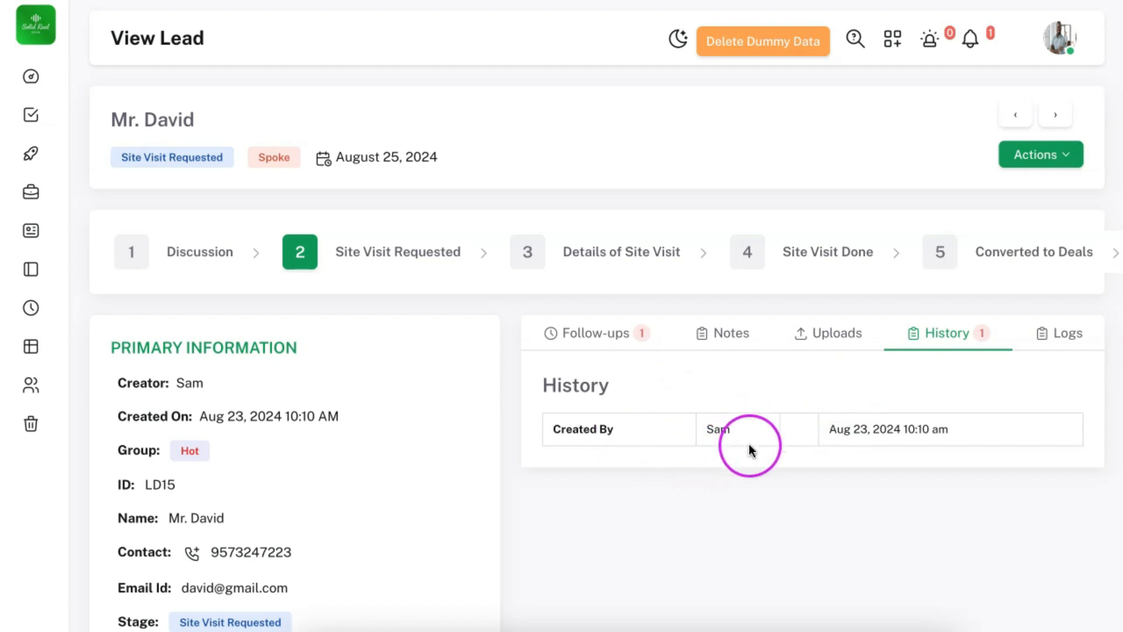
{"action": "left_click", "coordinate": [1062, 335]}
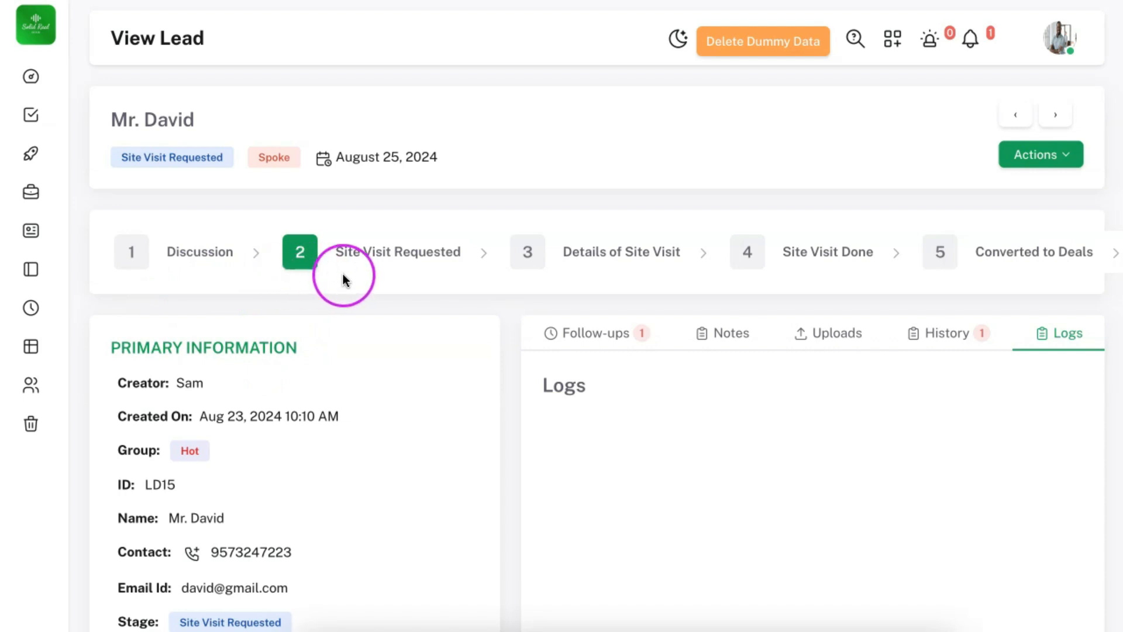
{"action": "left_click", "coordinate": [843, 272]}
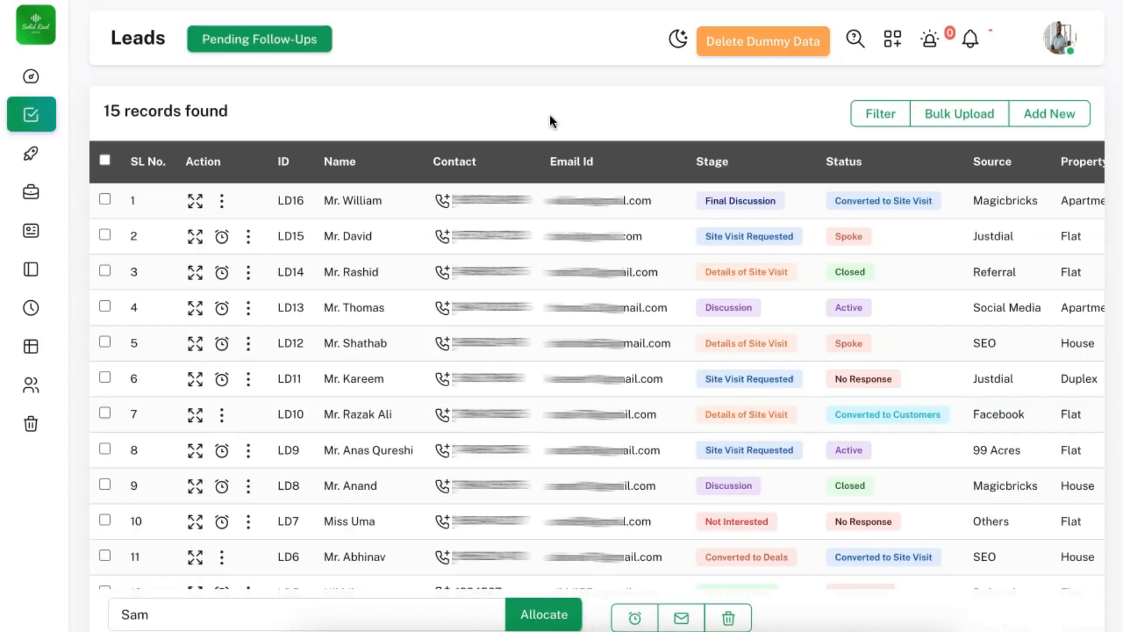
Open the Convert to Site Visit form for the second lead and look through its primary and property detail fields.
{"action": "left_click", "coordinate": [249, 240]}
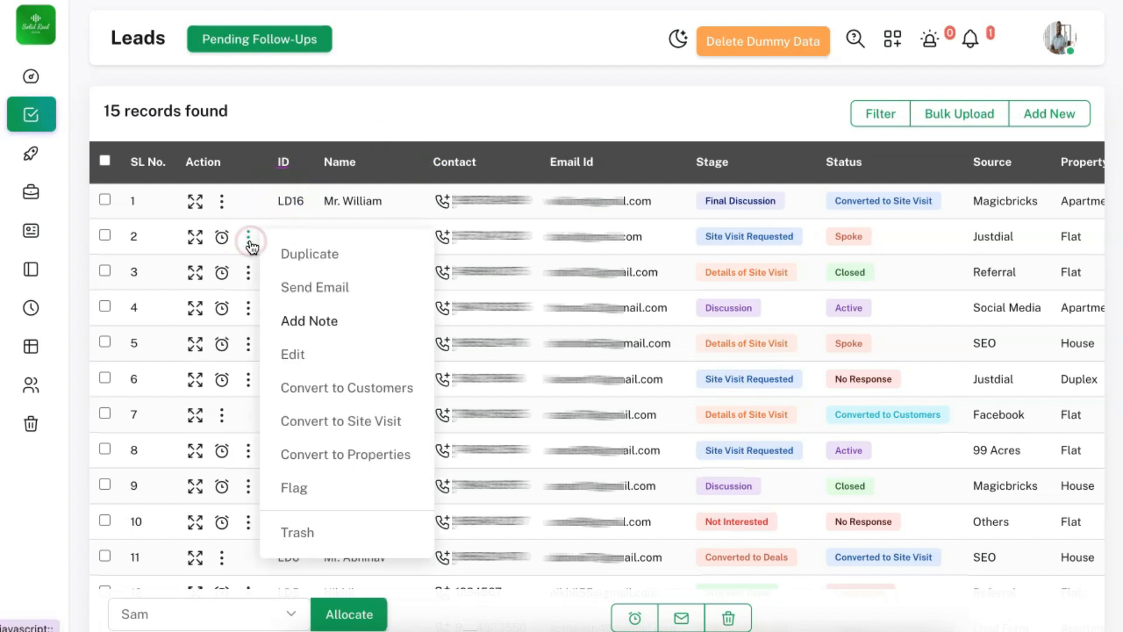
{"action": "left_click", "coordinate": [328, 418]}
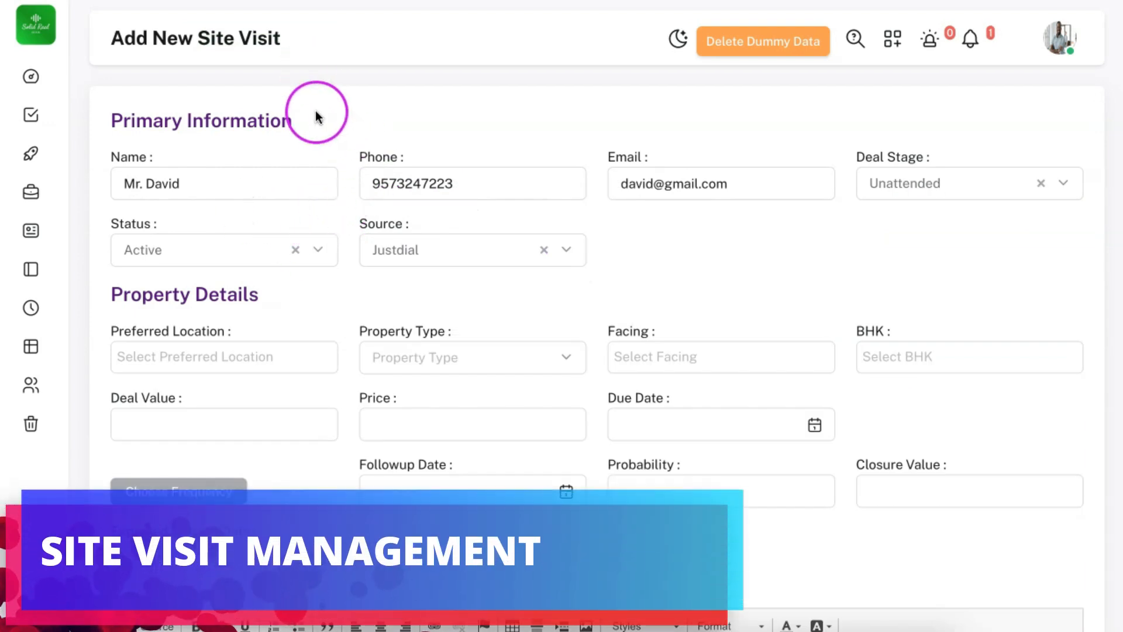
{"action": "scroll", "coordinate": [659, 275], "scroll_direction": "down", "scroll_amount": 7}
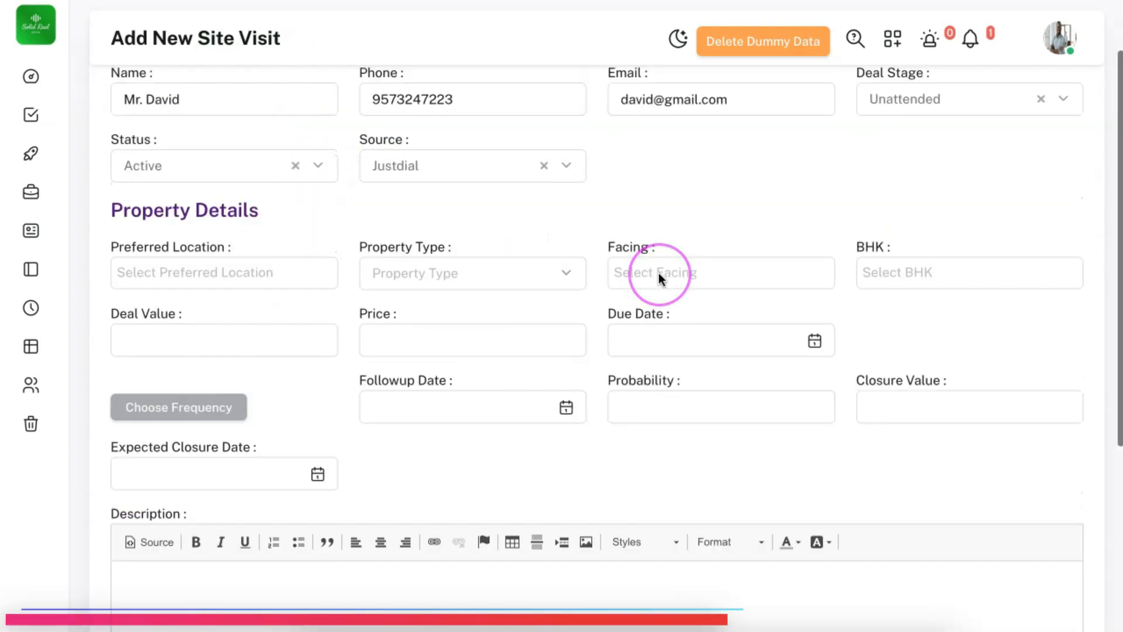
{"action": "scroll", "coordinate": [659, 275], "scroll_direction": "up", "scroll_amount": 3}
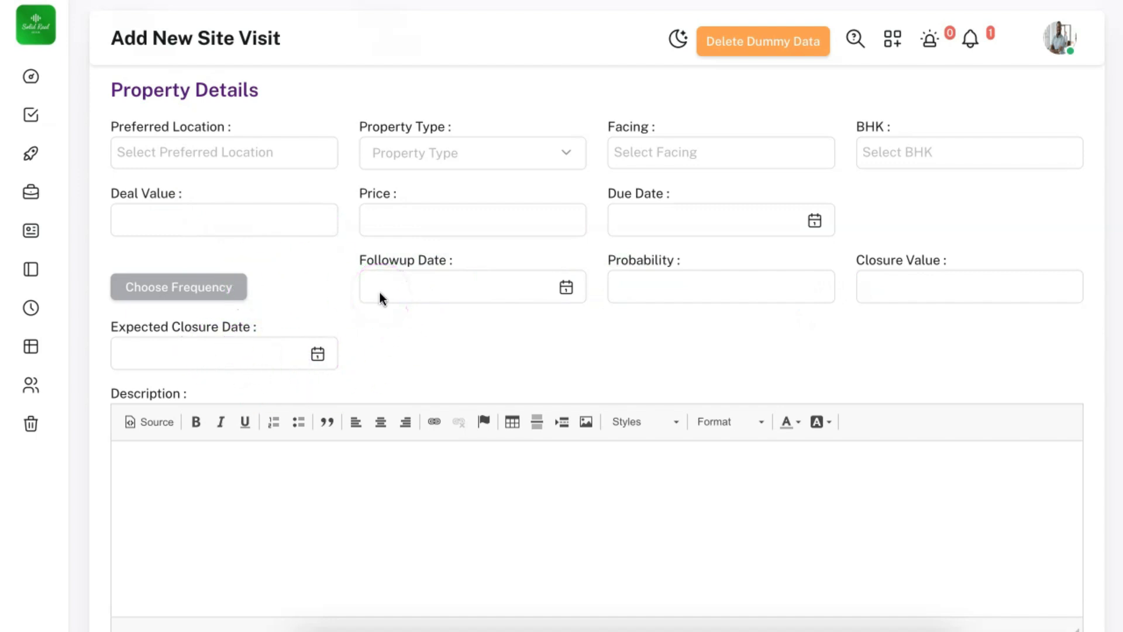
Open the Site Visit records and check the third record's available actions, including Convert to Customers.
{"action": "mouse_move", "coordinate": [56, 161]}
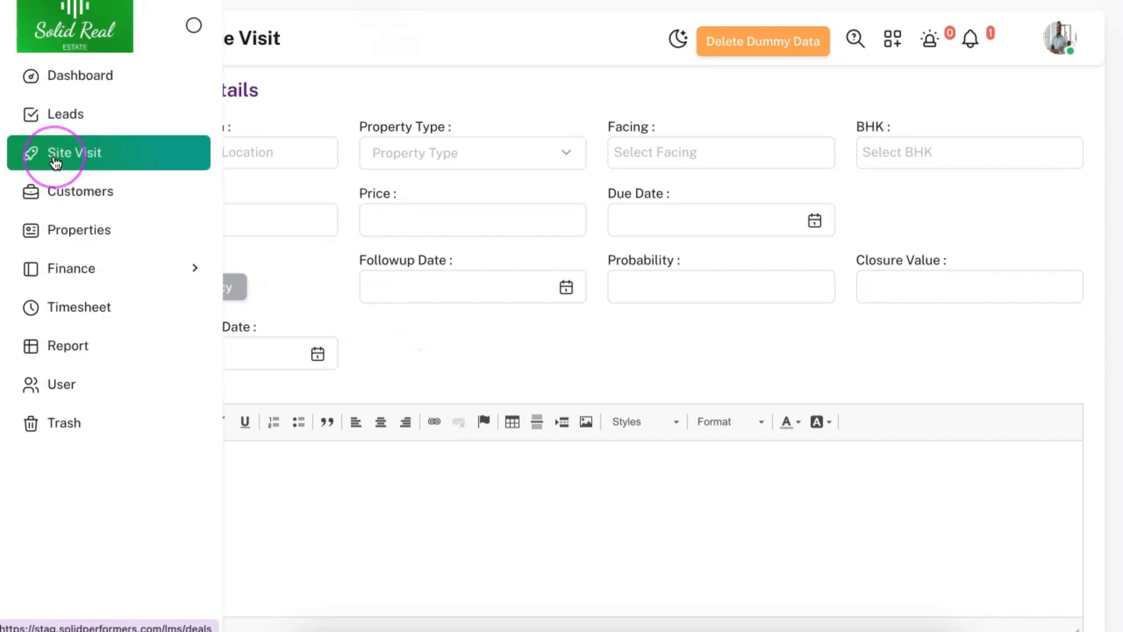
{"action": "left_click", "coordinate": [56, 159]}
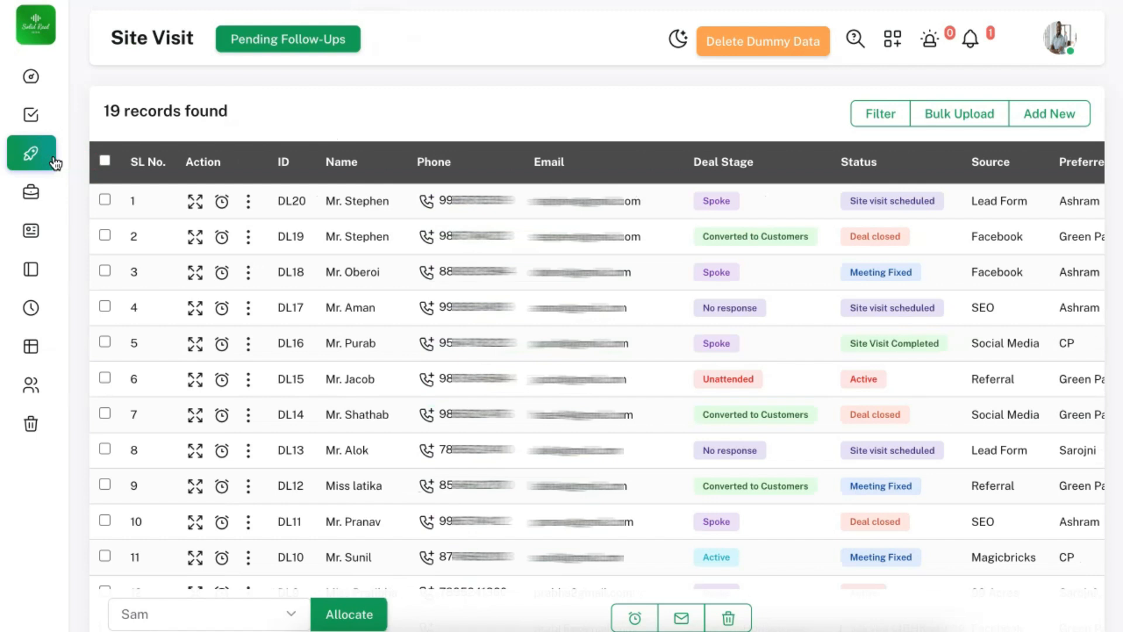
{"action": "left_click", "coordinate": [359, 217]}
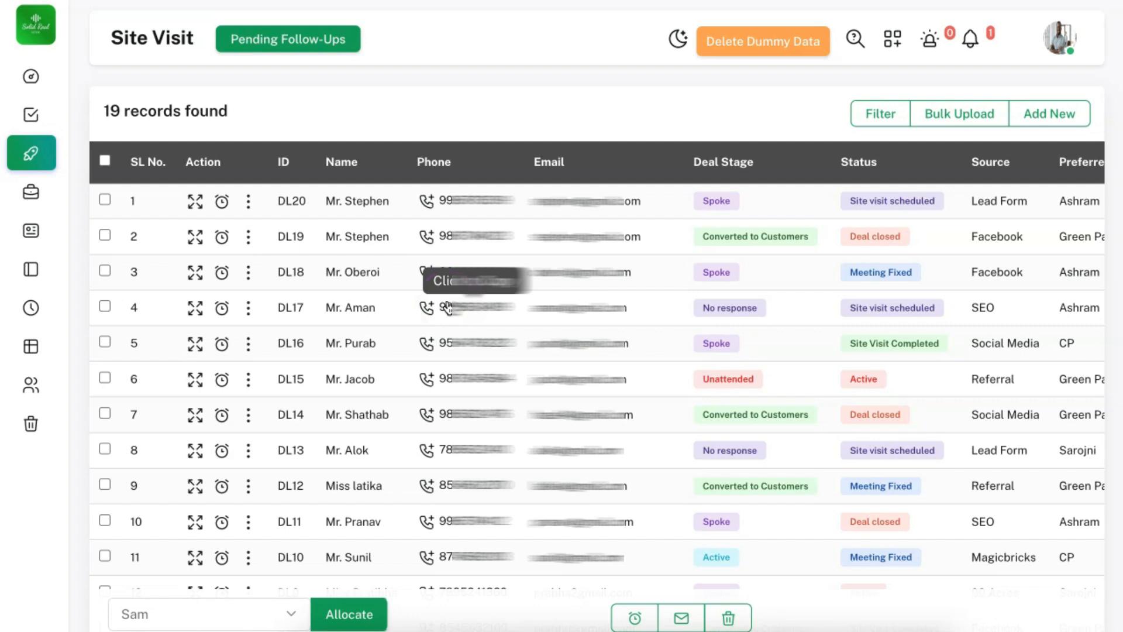
{"action": "left_click", "coordinate": [248, 275]}
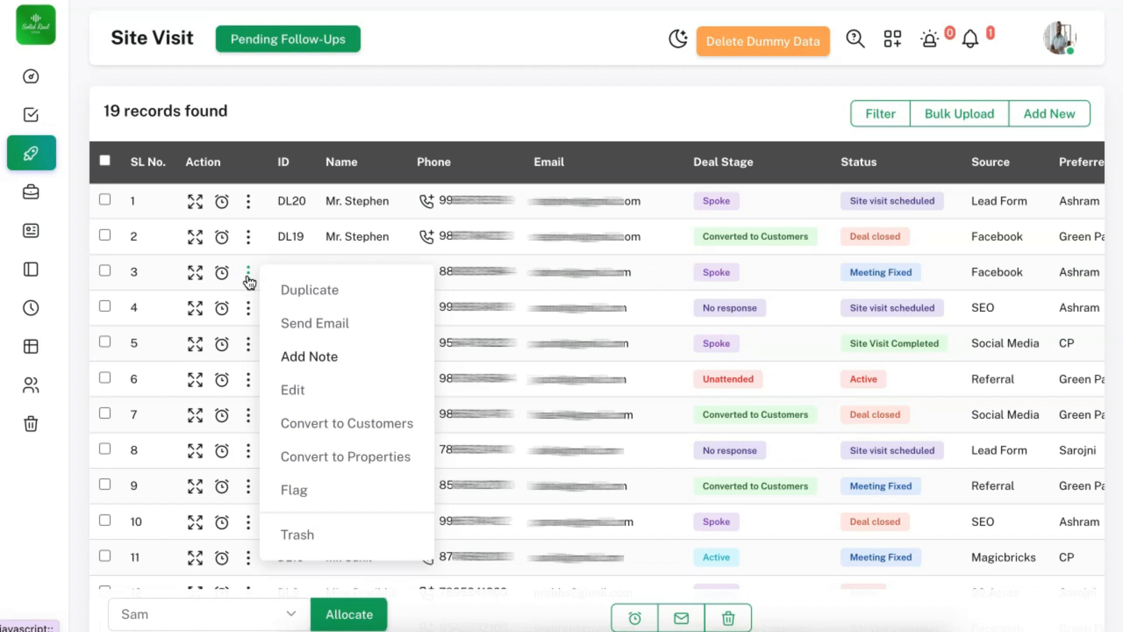
{"action": "left_click", "coordinate": [339, 425]}
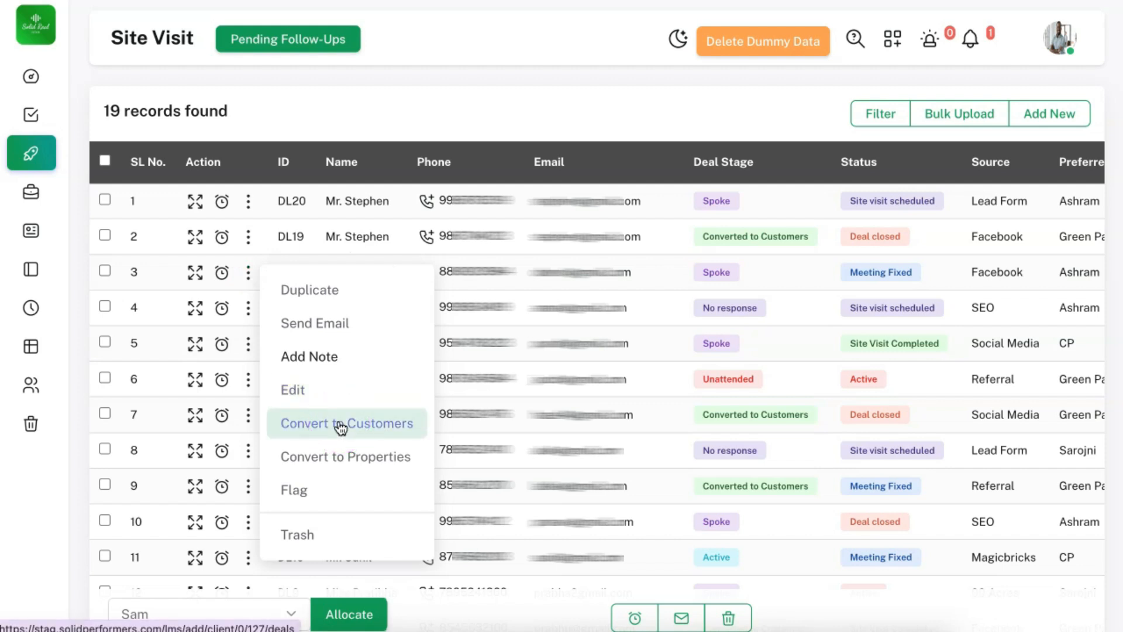
{"action": "left_click", "coordinate": [317, 131]}
Go to the CRM's automation settings and open Email Automation.
{"action": "mouse_move", "coordinate": [51, 142]}
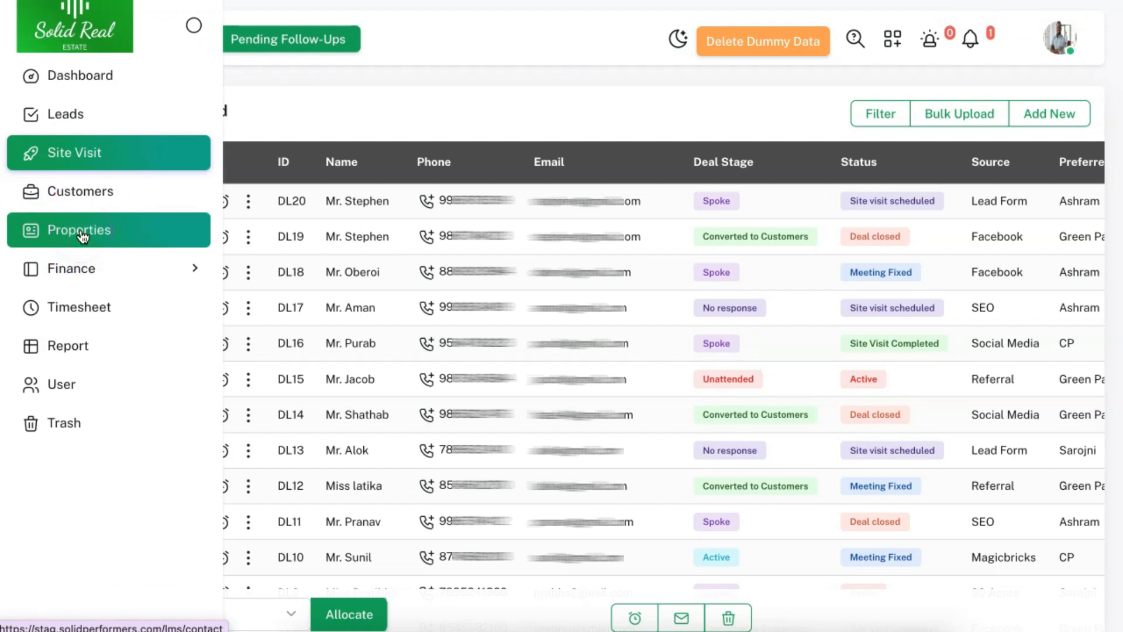
{"action": "left_click", "coordinate": [1062, 42]}
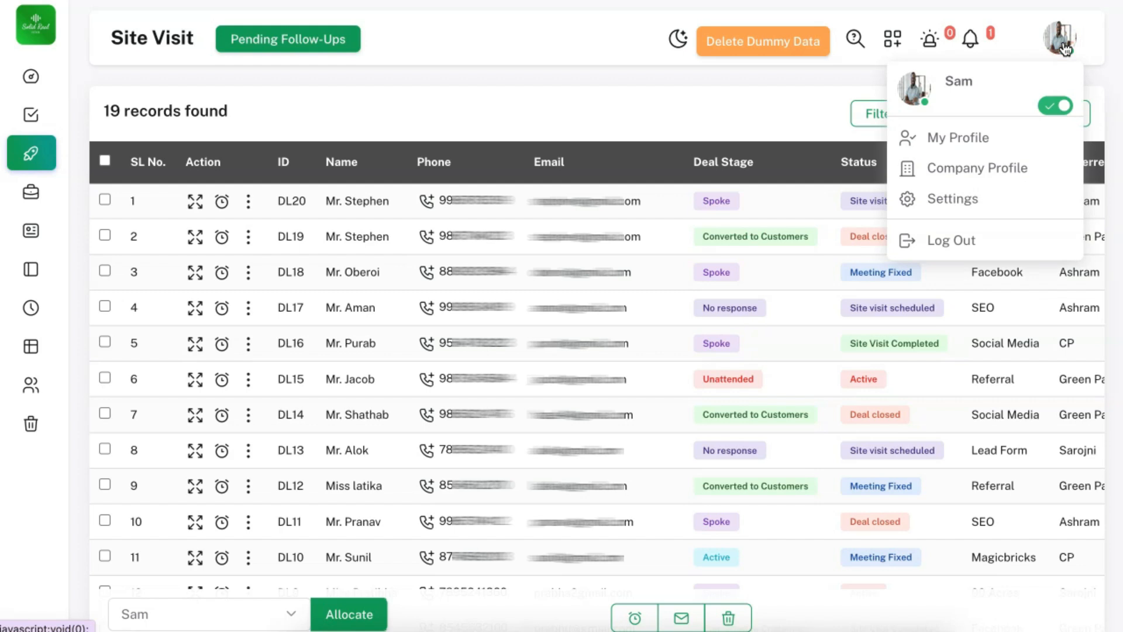
{"action": "left_click", "coordinate": [967, 186]}
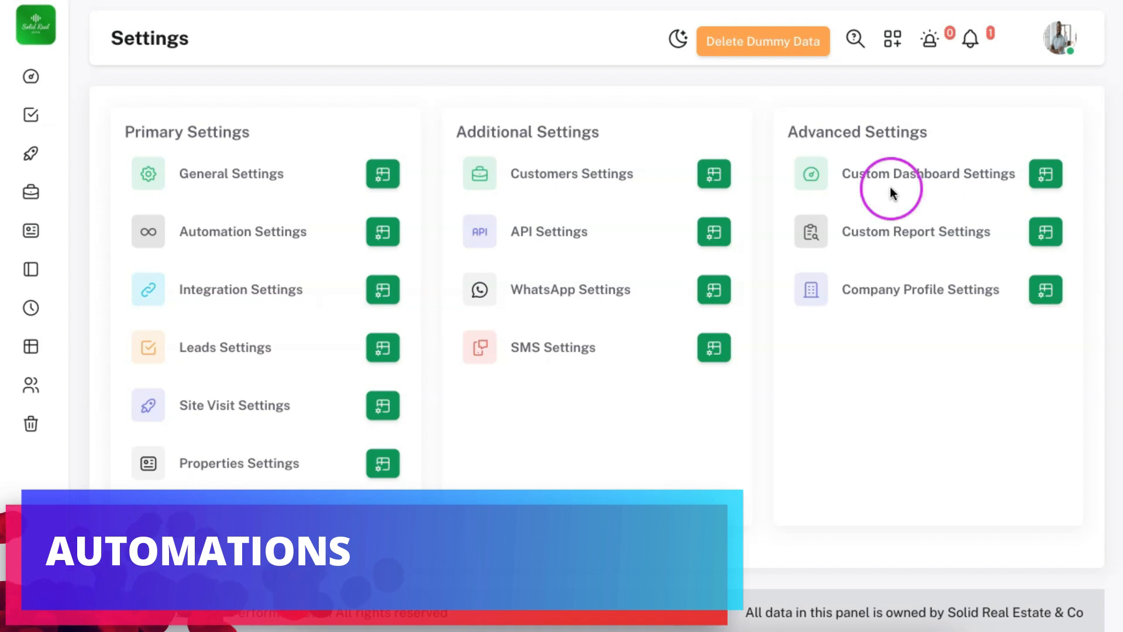
{"action": "left_click", "coordinate": [380, 230]}
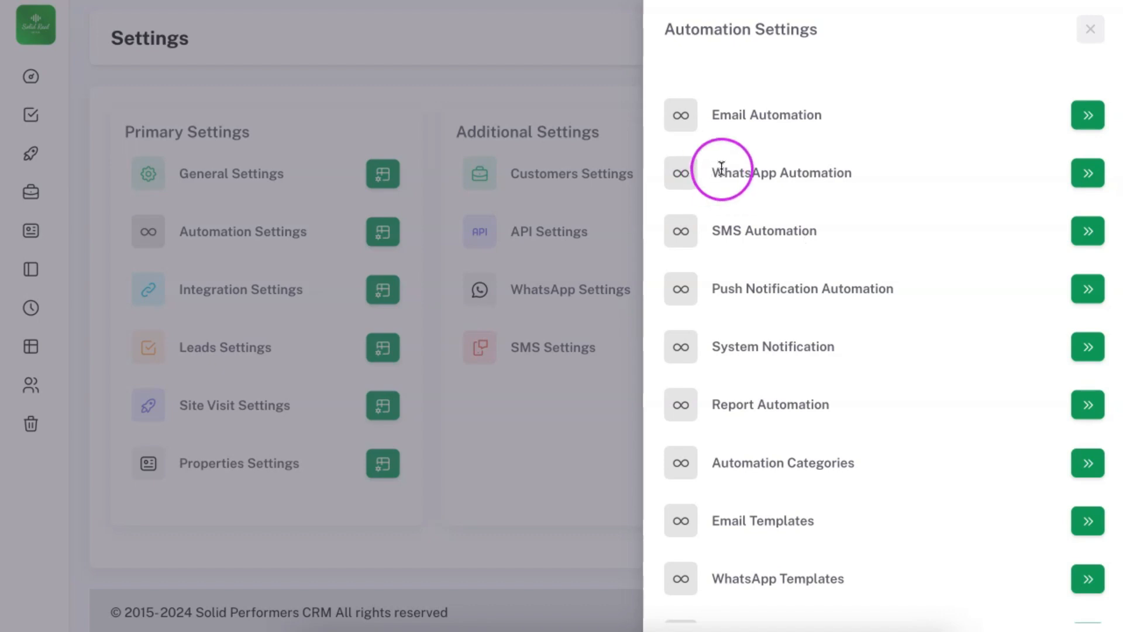
{"action": "left_click", "coordinate": [1088, 115]}
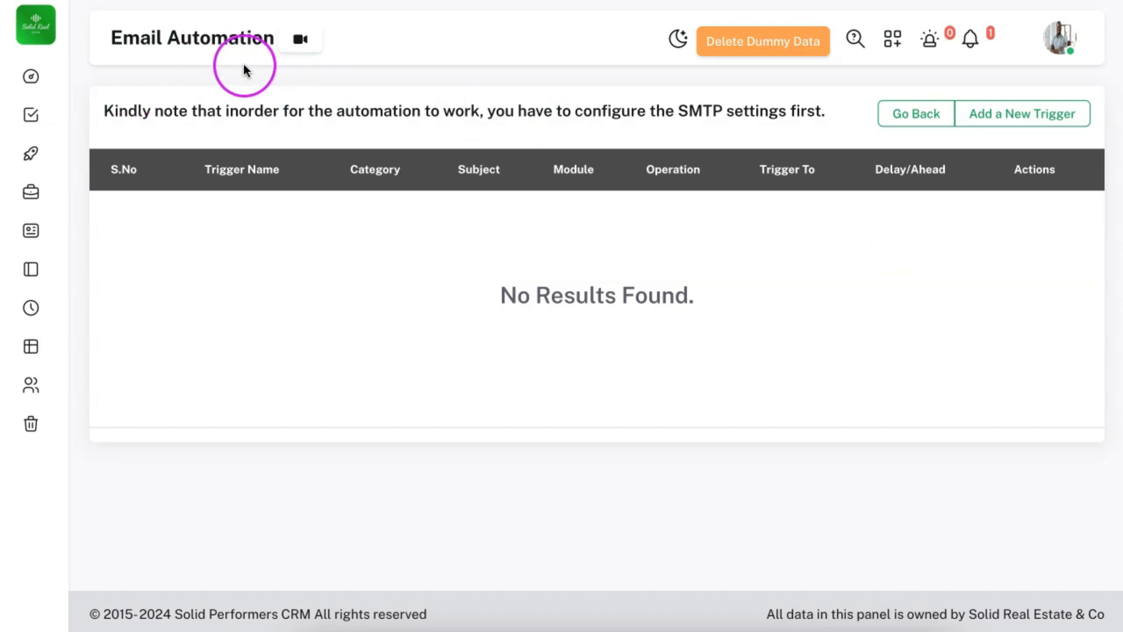
Start a new email automation trigger named "new lead" and set its module to Lead.
{"action": "left_click", "coordinate": [1011, 123]}
{"action": "left_click", "coordinate": [345, 168]}
{"action": "type", "text": "new lead"}
{"action": "left_click", "coordinate": [402, 250]}
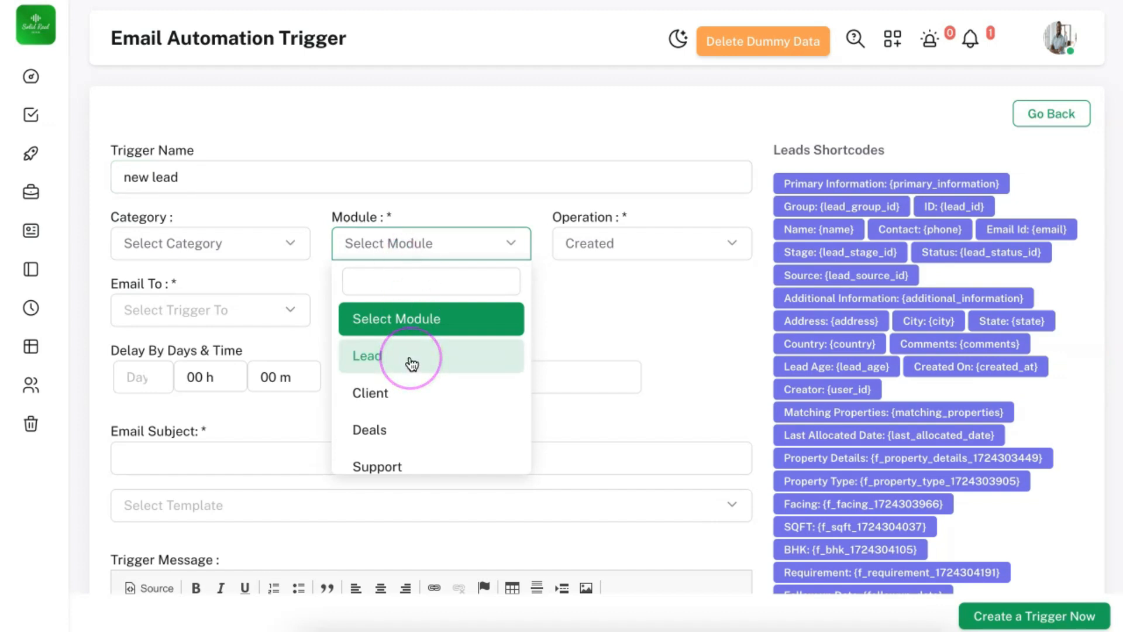
{"action": "left_click", "coordinate": [412, 364]}
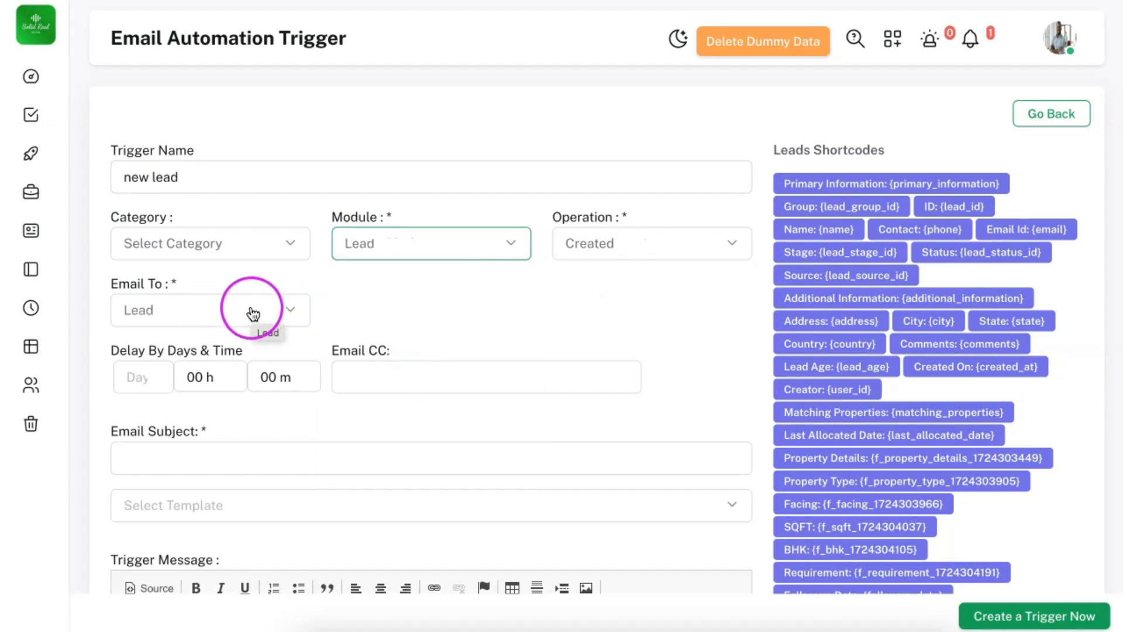
{"action": "left_click", "coordinate": [396, 293]}
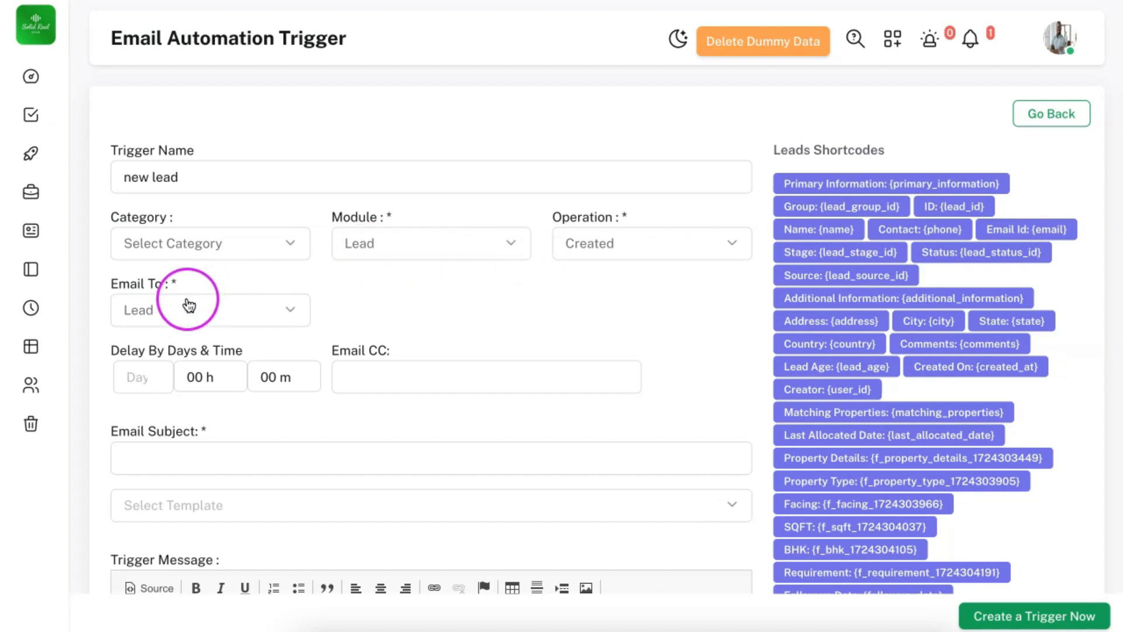
Examine the trigger's delay by days and time setting and the email fields below it.
{"action": "scroll", "coordinate": [346, 296], "scroll_direction": "down", "scroll_amount": 2}
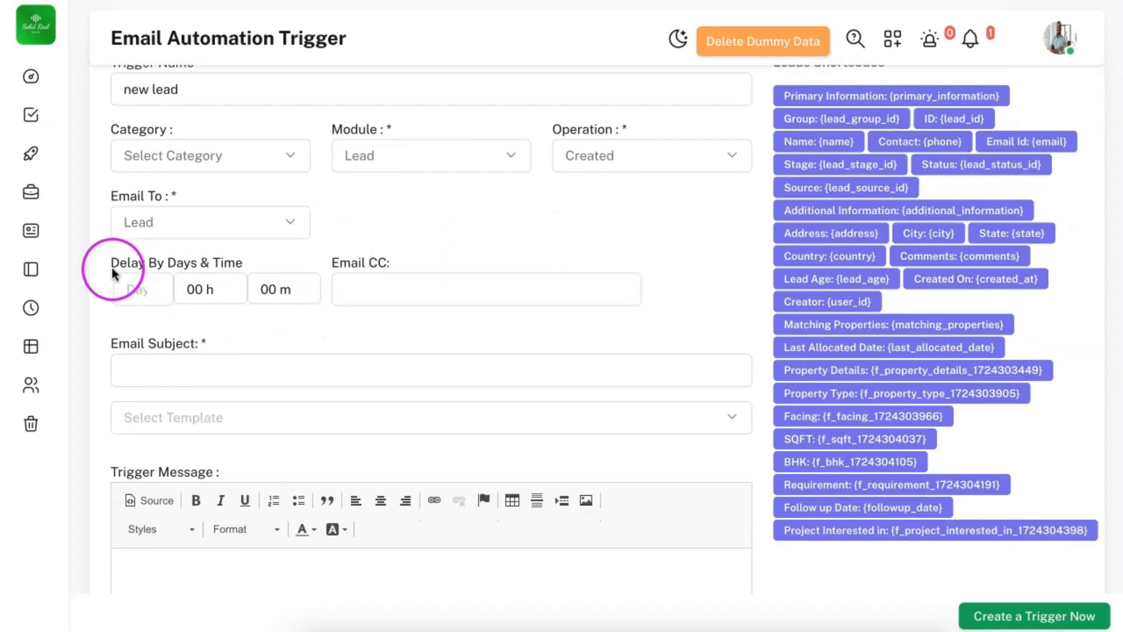
{"action": "left_click_drag", "start_coordinate": [107, 265], "coordinate": [262, 262]}
{"action": "scroll", "coordinate": [262, 262], "scroll_direction": "up", "scroll_amount": 1}
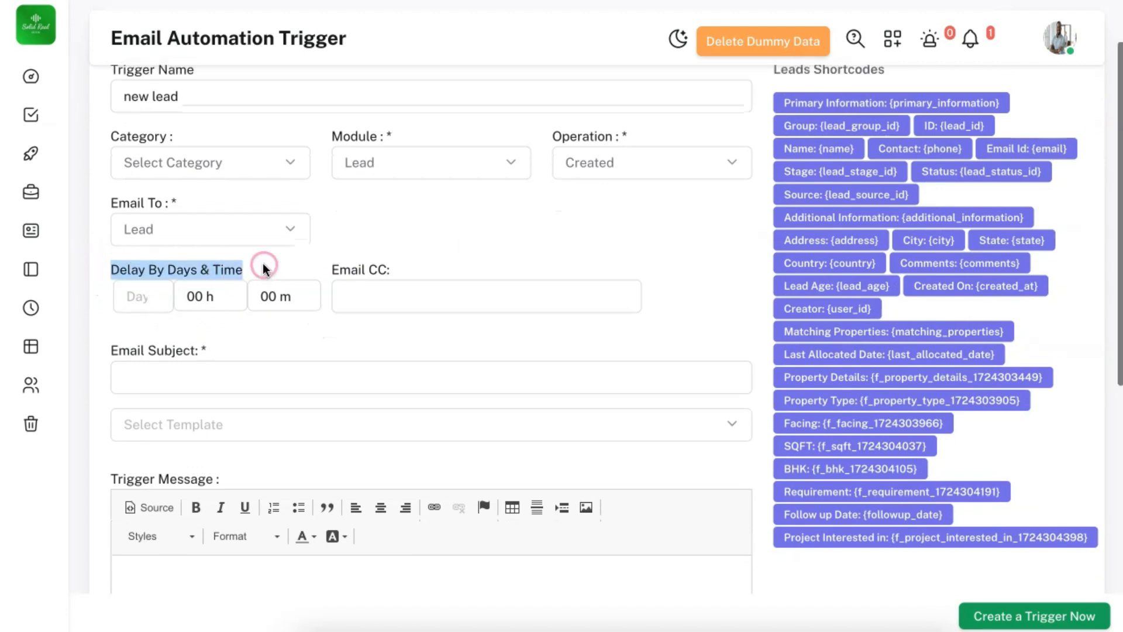
{"action": "scroll", "coordinate": [293, 261], "scroll_direction": "down", "scroll_amount": 1}
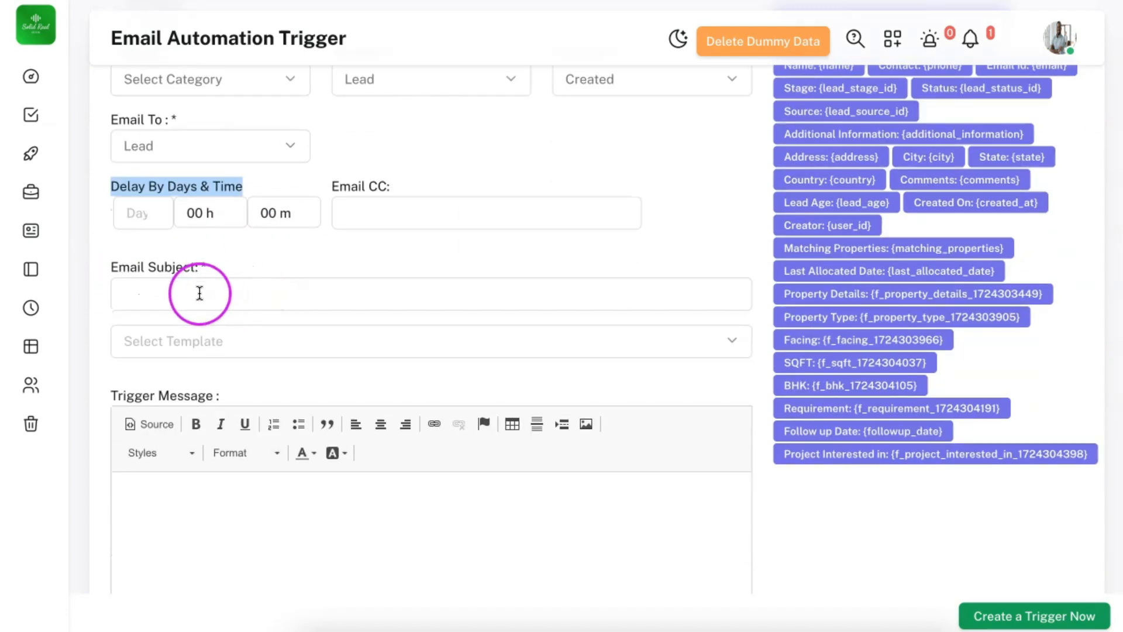
Insert the {name} shortcode into the trigger message.
{"action": "left_click", "coordinate": [200, 293]}
{"action": "left_click", "coordinate": [285, 553]}
{"action": "scroll", "coordinate": [819, 237], "scroll_direction": "up", "scroll_amount": 3}
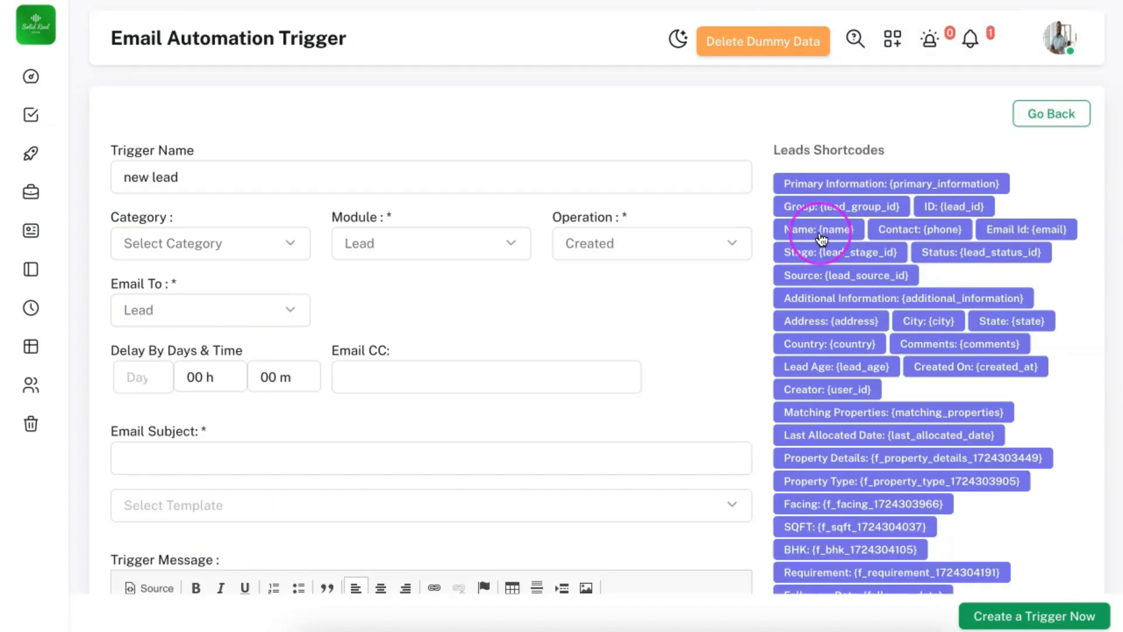
{"action": "left_click", "coordinate": [838, 237]}
{"action": "left_click", "coordinate": [838, 237]}
{"action": "scroll", "coordinate": [838, 236], "scroll_direction": "down", "scroll_amount": 1}
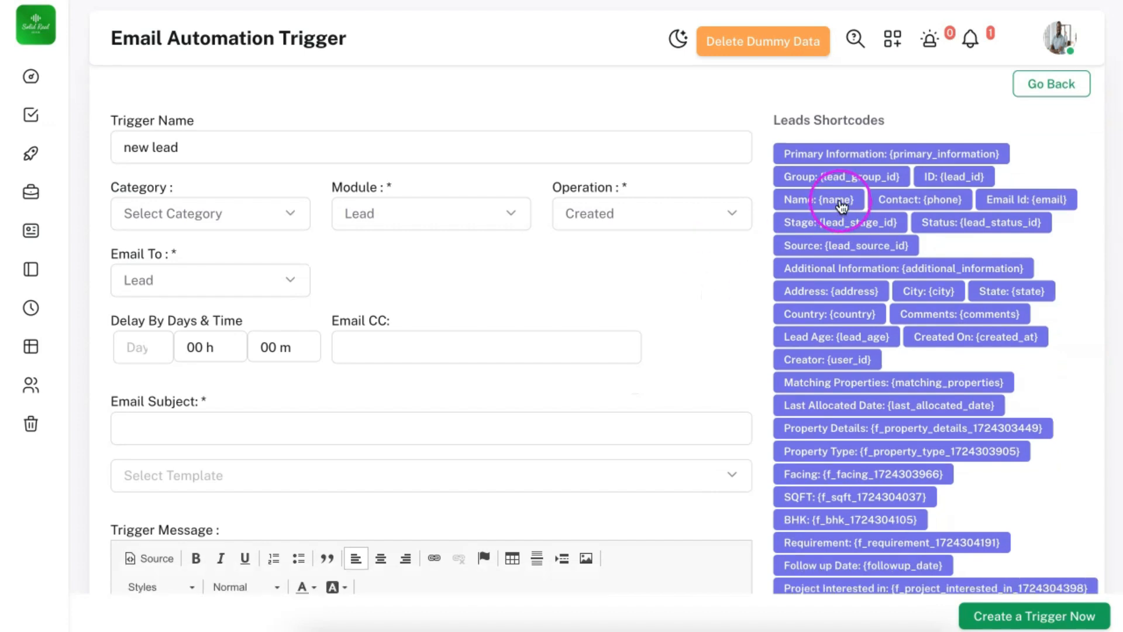
{"action": "scroll", "coordinate": [661, 317], "scroll_direction": "down", "scroll_amount": 5}
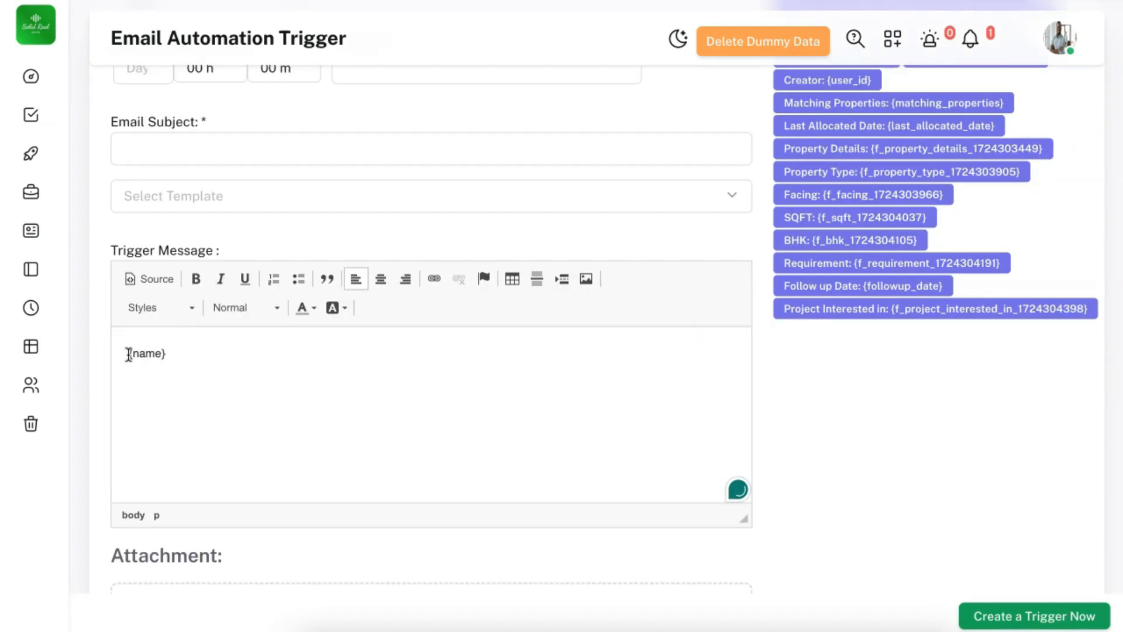
{"action": "left_click", "coordinate": [149, 362]}
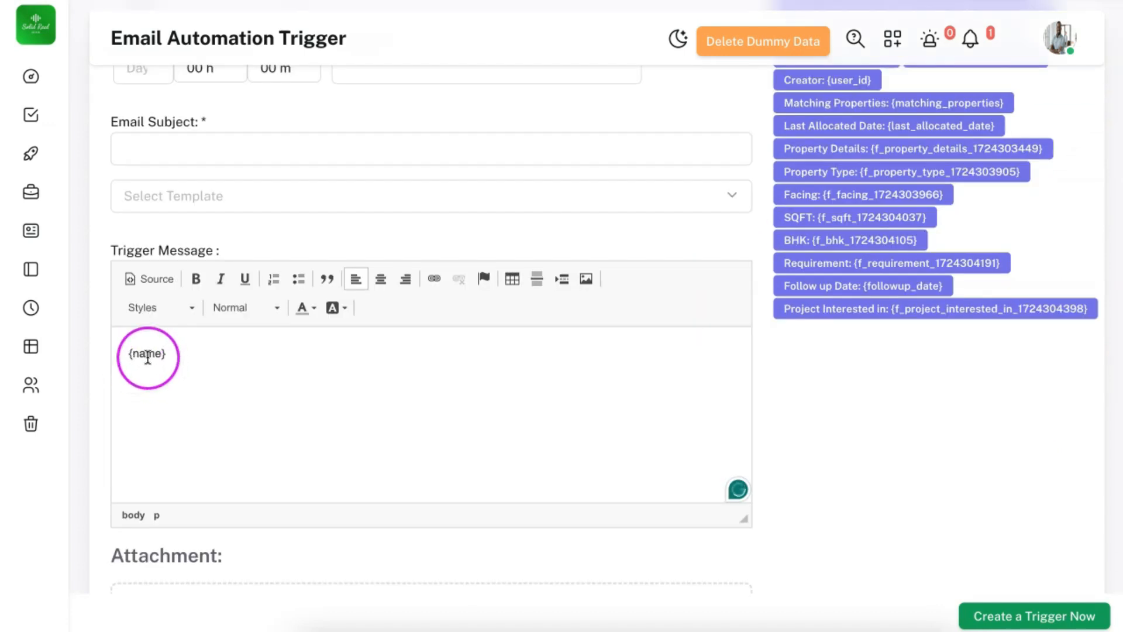
{"action": "left_click", "coordinate": [441, 414]}
Check the trigger's operation and recipient choices and set its delay to 1 day.
{"action": "scroll", "coordinate": [441, 414], "scroll_direction": "up", "scroll_amount": 5}
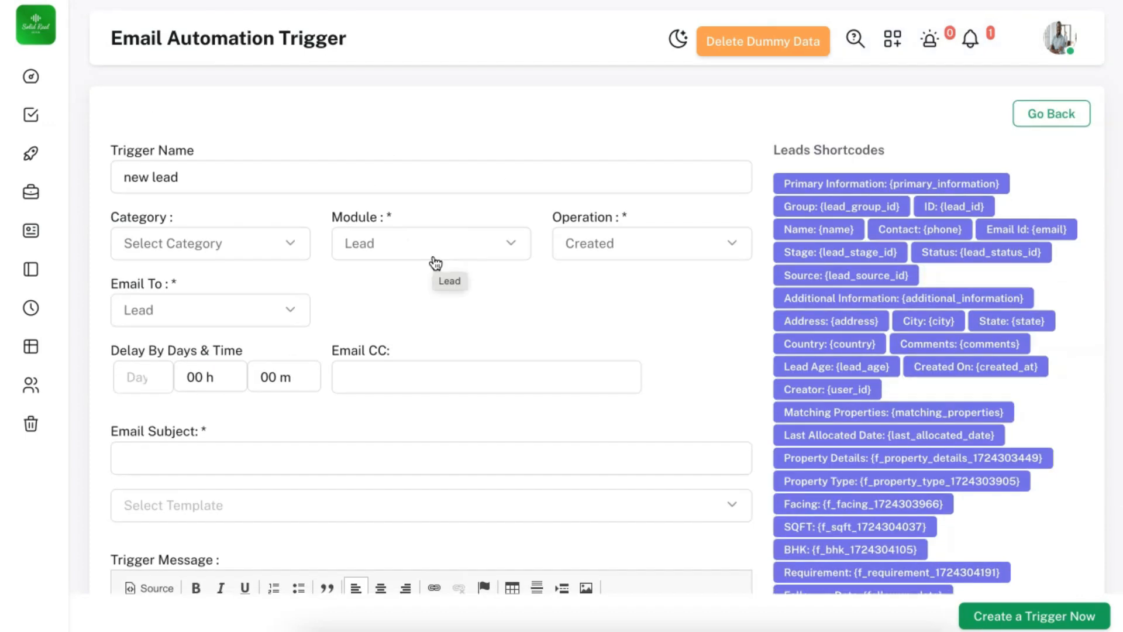
{"action": "left_click", "coordinate": [575, 252]}
{"action": "left_click", "coordinate": [284, 309]}
{"action": "left_click", "coordinate": [140, 384]}
{"action": "type", "text": "1"}
{"action": "left_click", "coordinate": [337, 421]}
Open the Properties records and look across all columns of the table.
{"action": "mouse_move", "coordinate": [103, 282]}
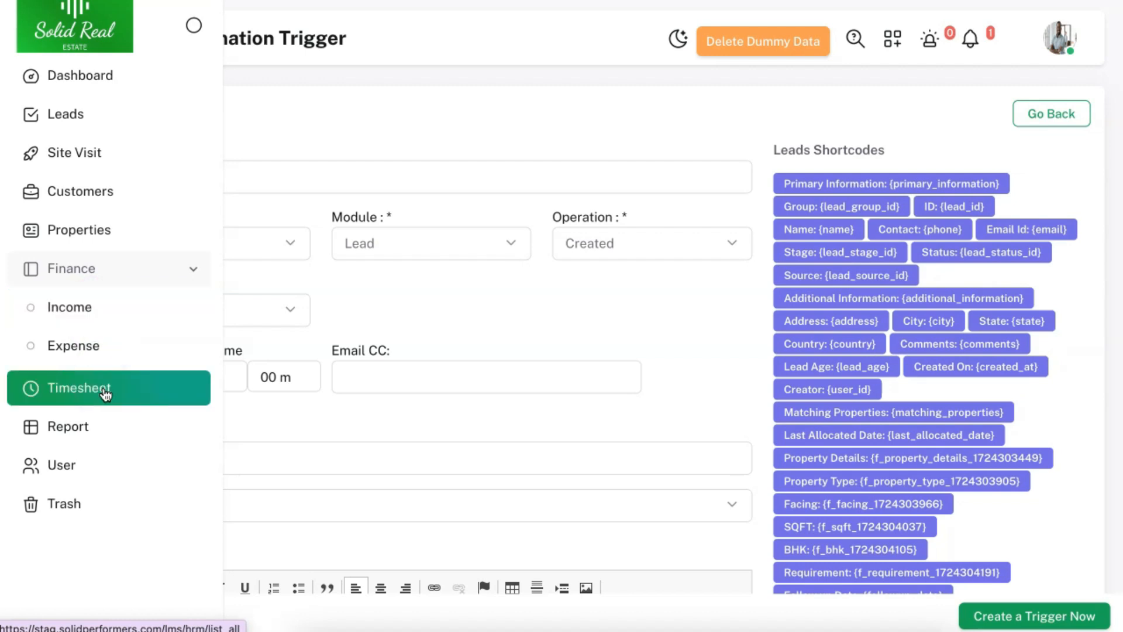
{"action": "left_click", "coordinate": [75, 231]}
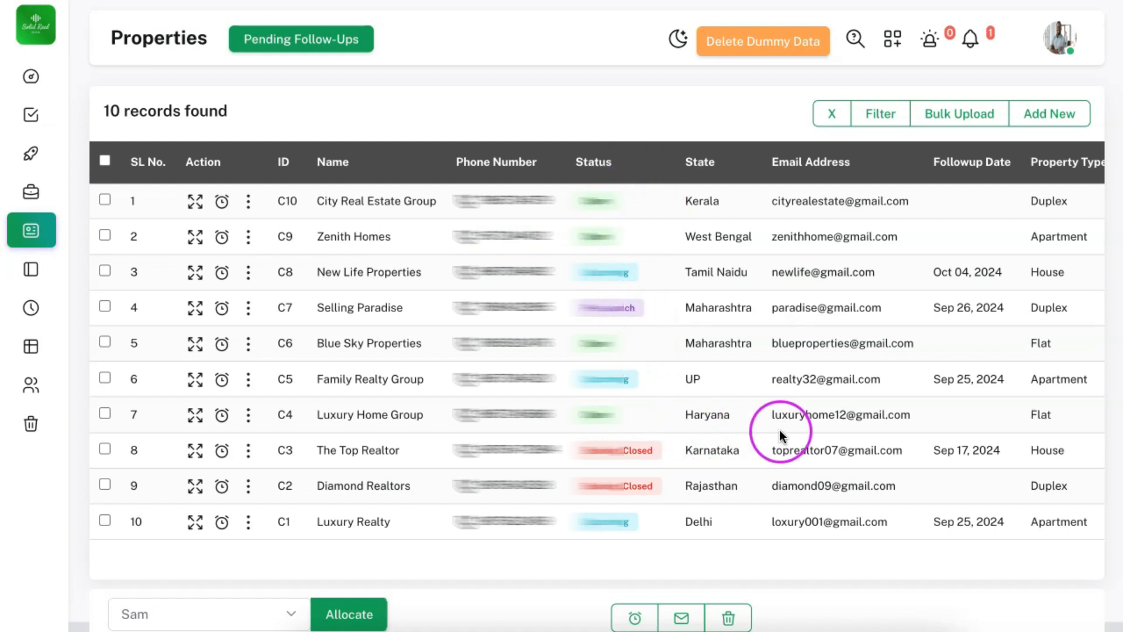
{"action": "scroll", "coordinate": [787, 429], "scroll_direction": "right", "scroll_amount": 5}
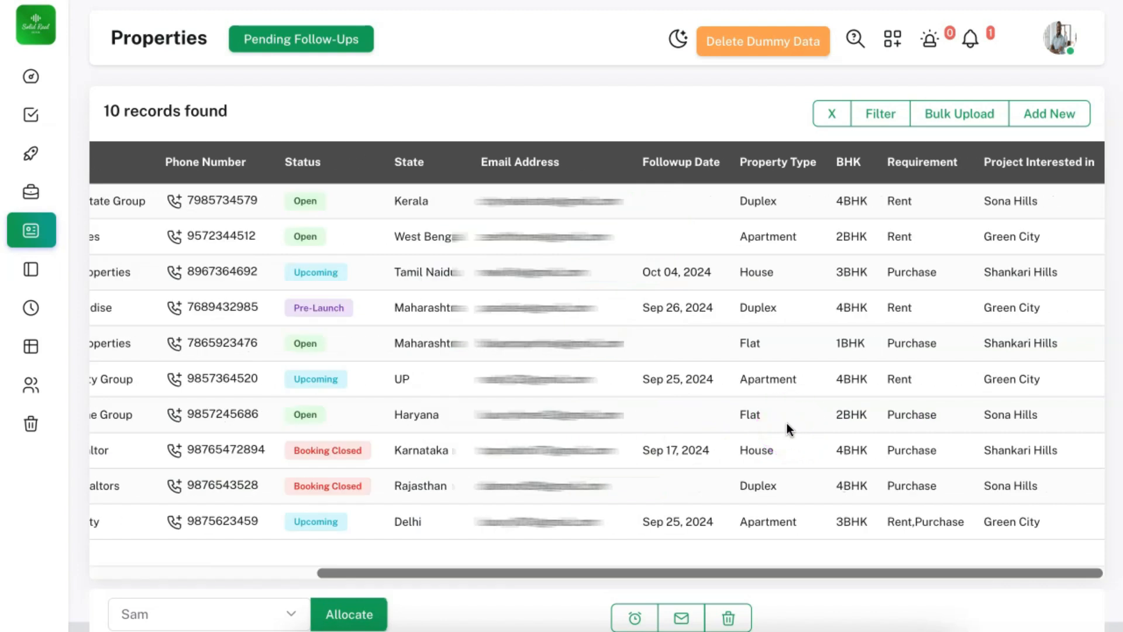
{"action": "scroll", "coordinate": [786, 423], "scroll_direction": "left", "scroll_amount": 5}
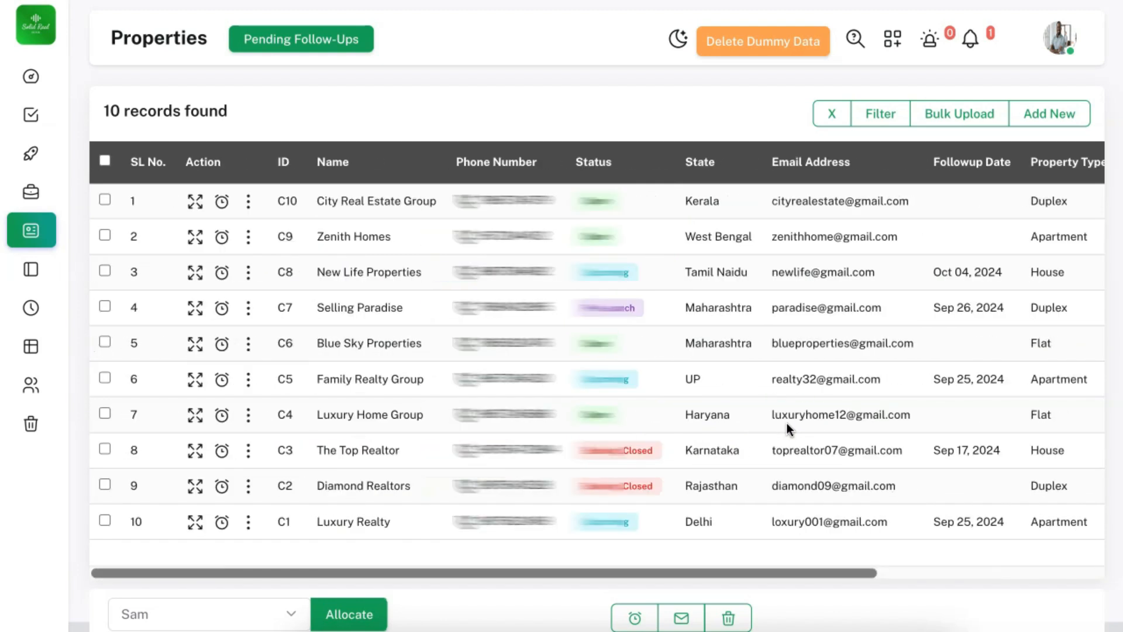
Open the Reports page and look through the available report categories and the option for adding a custom report.
{"action": "mouse_move", "coordinate": [55, 196]}
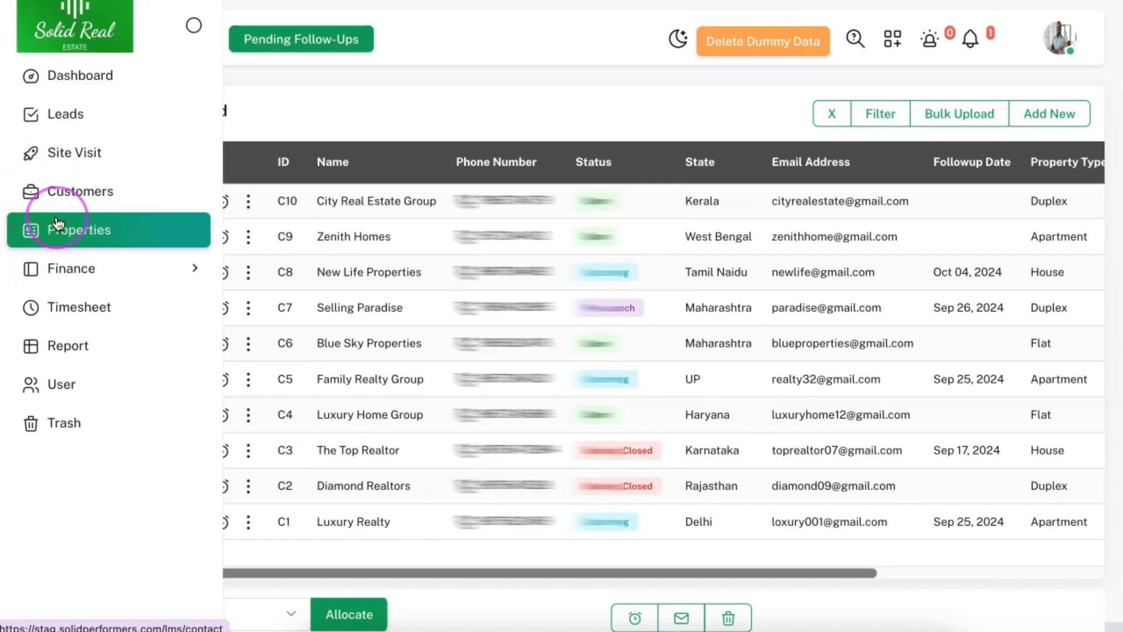
{"action": "left_click", "coordinate": [65, 347]}
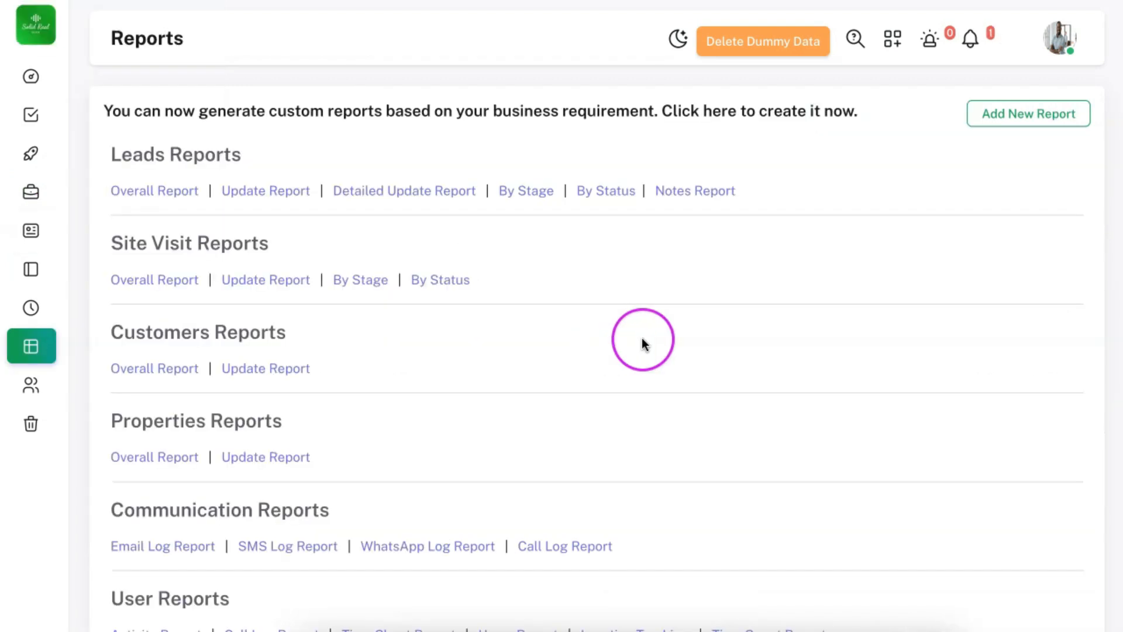
{"action": "scroll", "coordinate": [619, 351], "scroll_direction": "down", "scroll_amount": 1}
{"action": "scroll", "coordinate": [619, 351], "scroll_direction": "up", "scroll_amount": 1}
{"action": "left_click", "coordinate": [802, 251]}
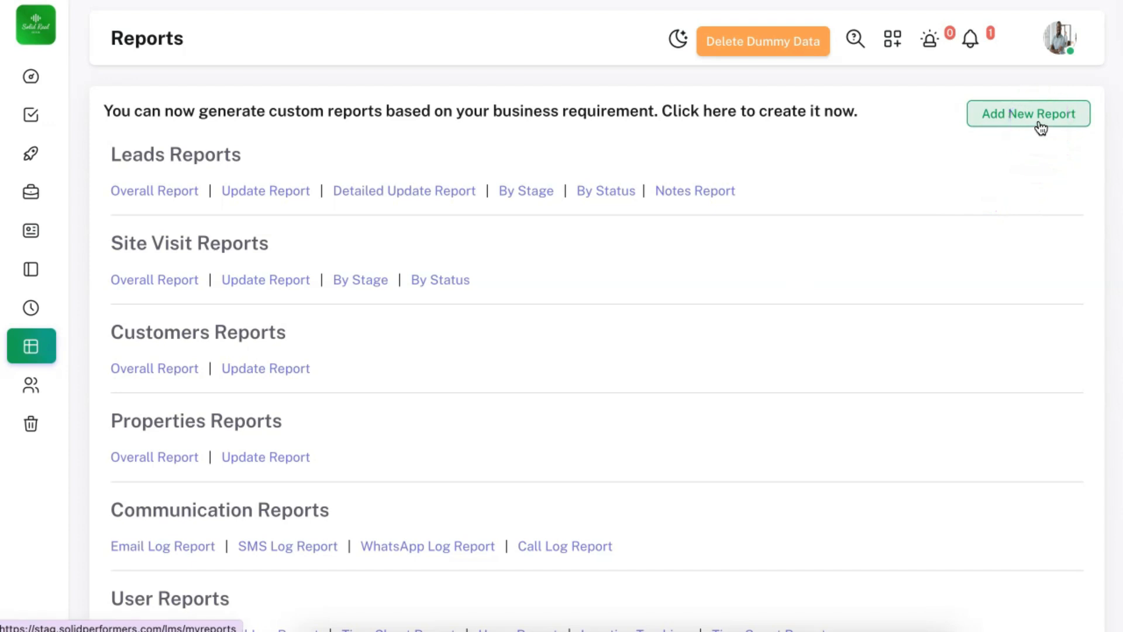
Open the user list and examine the roles assigned to each user, such as Channel Partner and Marketing Head.
{"action": "left_click", "coordinate": [97, 391]}
{"action": "left_click", "coordinate": [695, 443]}
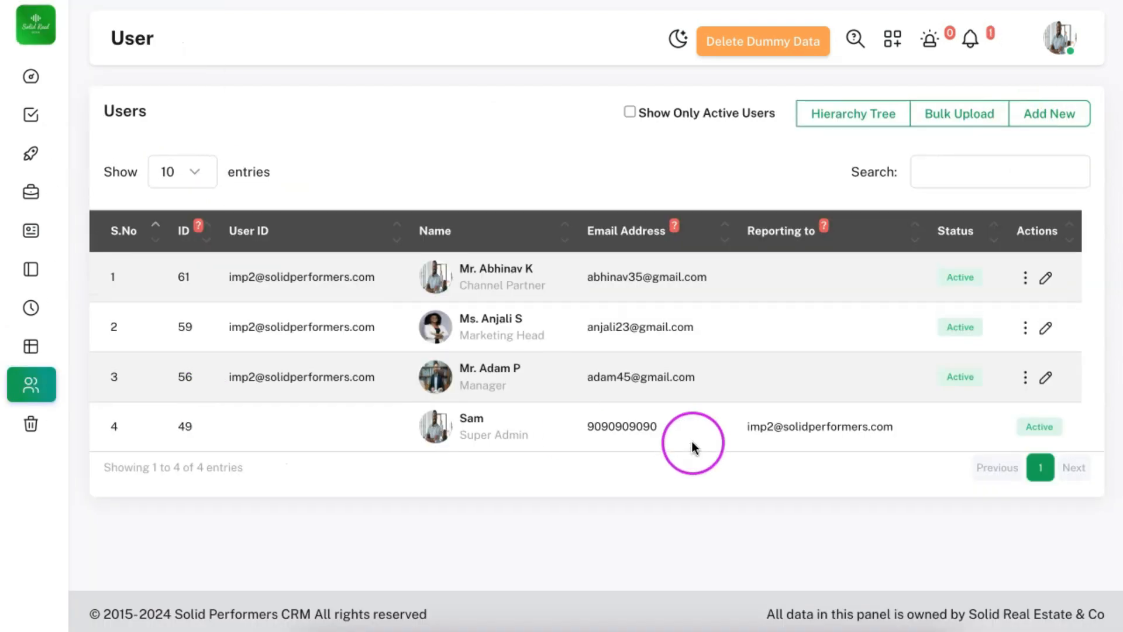
{"action": "left_click", "coordinate": [601, 301]}
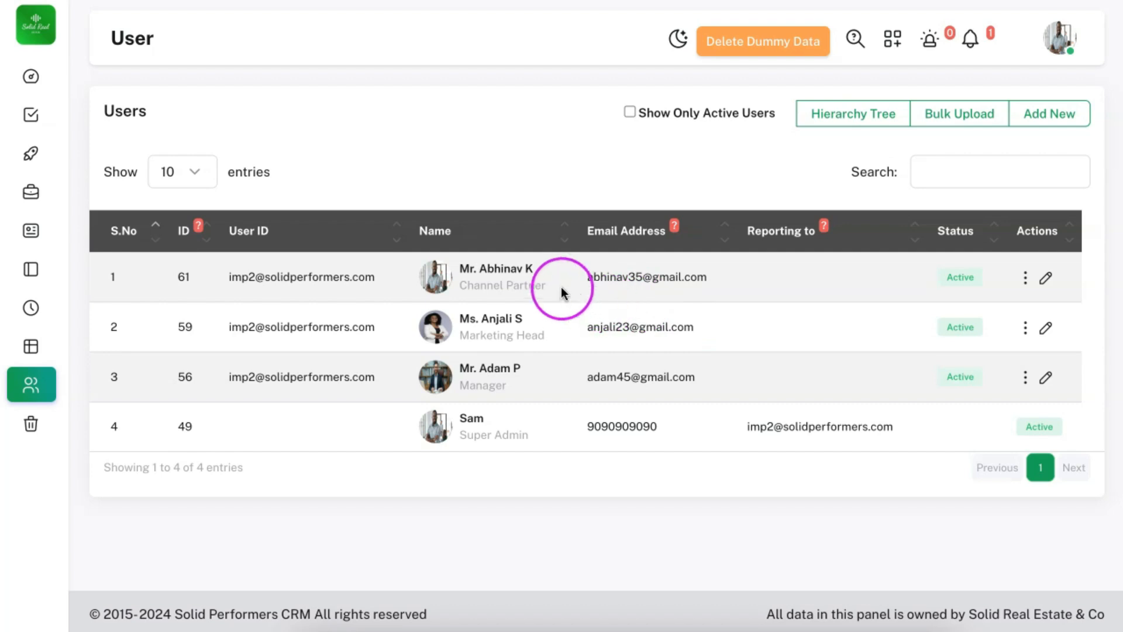
{"action": "left_click_drag", "start_coordinate": [553, 286], "coordinate": [460, 285]}
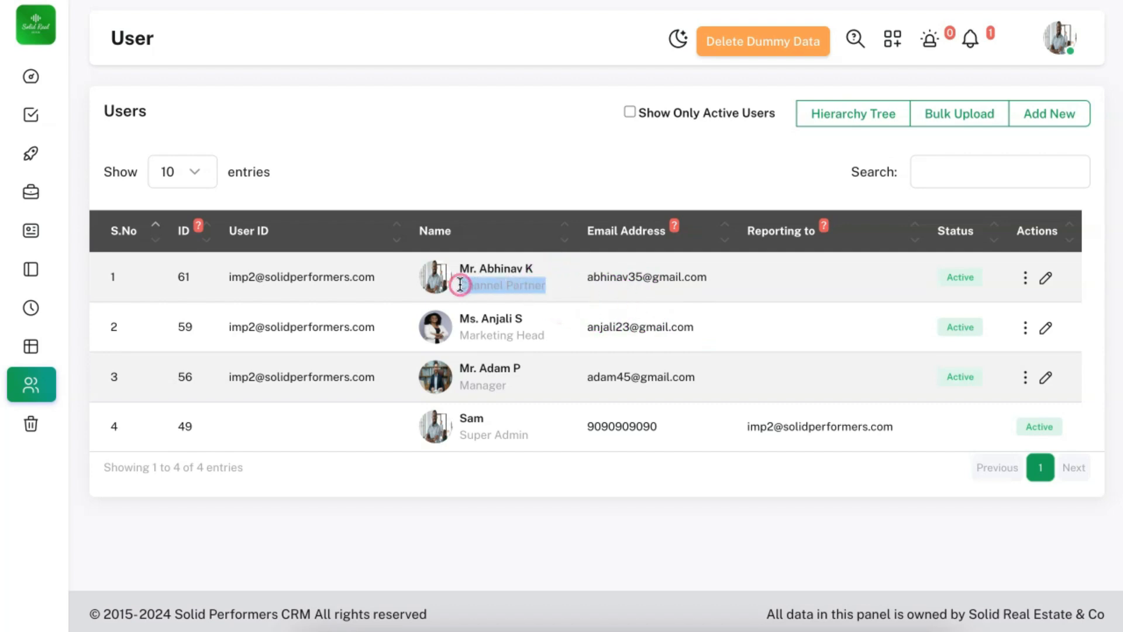
{"action": "left_click", "coordinate": [464, 329]}
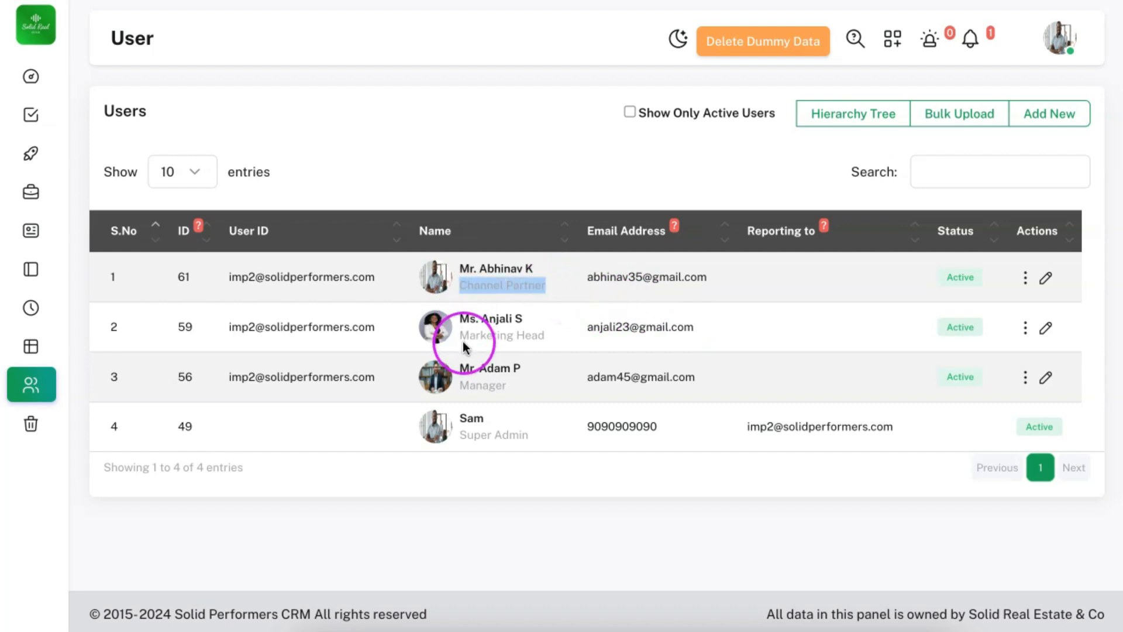
{"action": "left_click", "coordinate": [138, 87]}
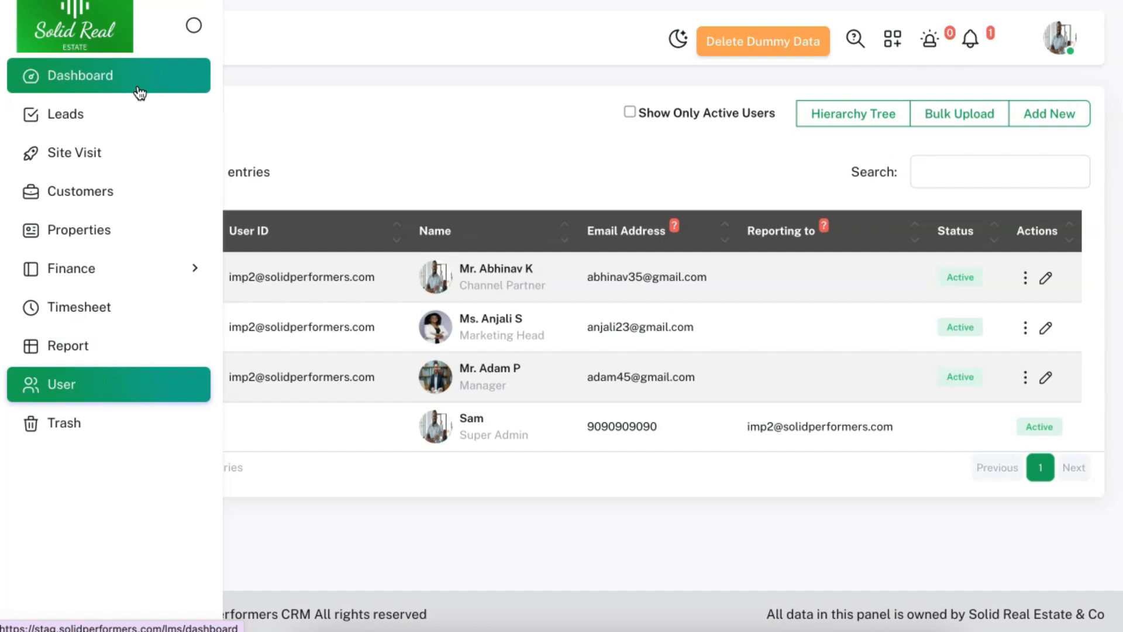
{"action": "left_click", "coordinate": [124, 116]}
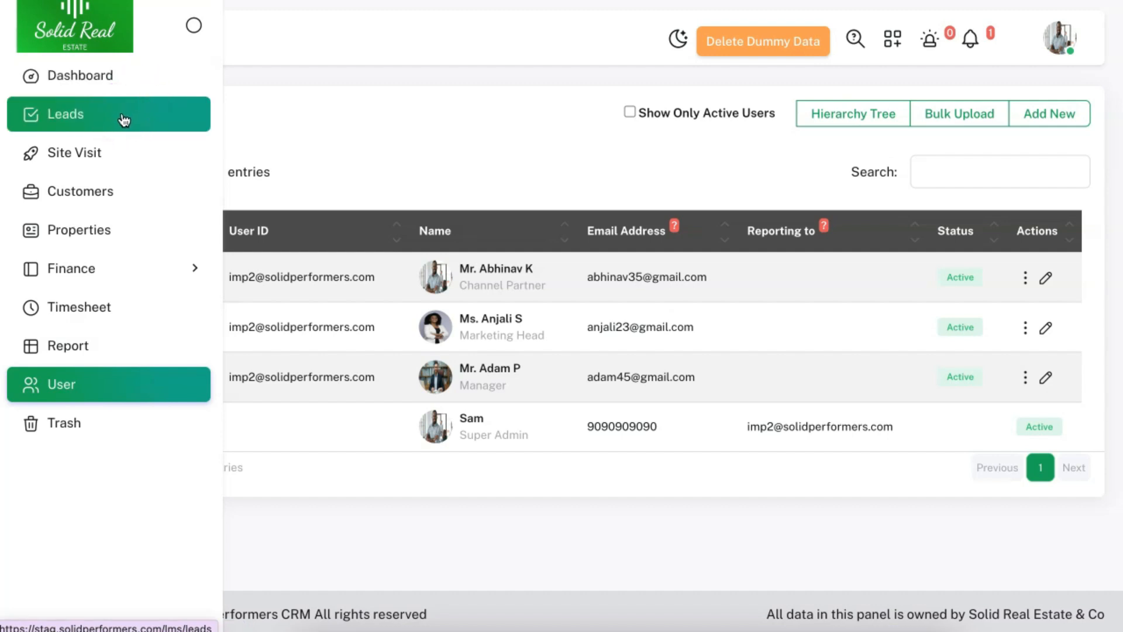
{"action": "left_click", "coordinate": [122, 155]}
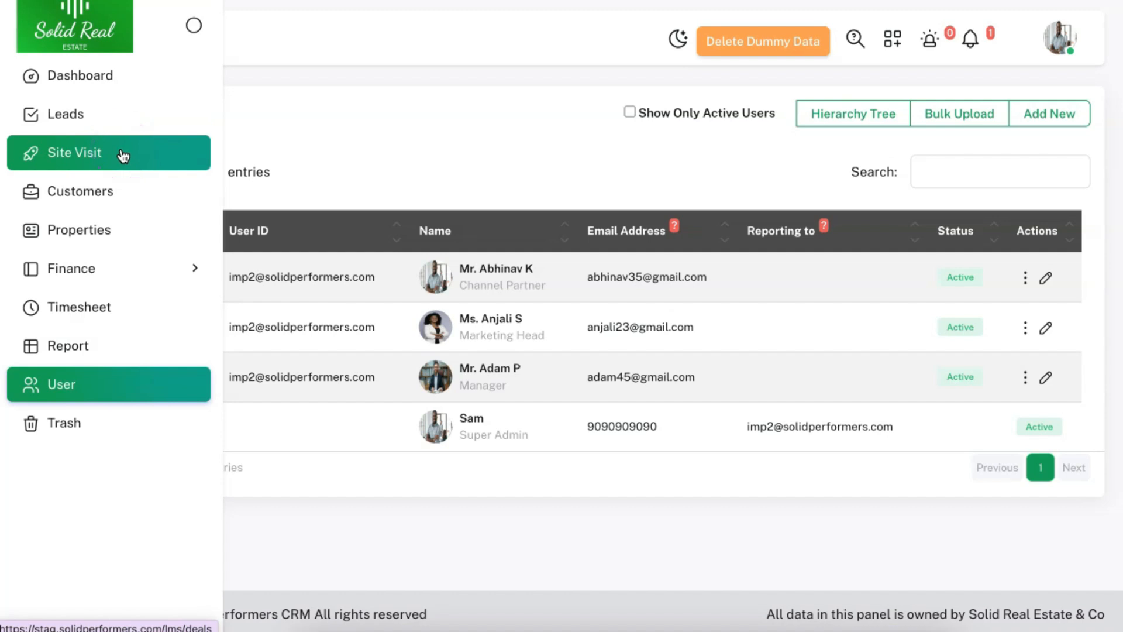